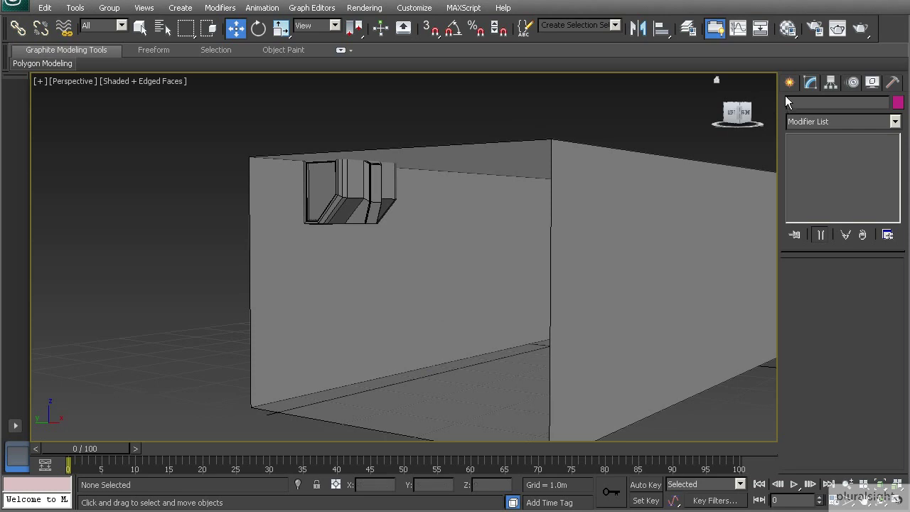
- In the front wireframe view, draw a plane about 2.18 m long and 1.12 m wide, standing on the room's floor line
left_click(870, 233)
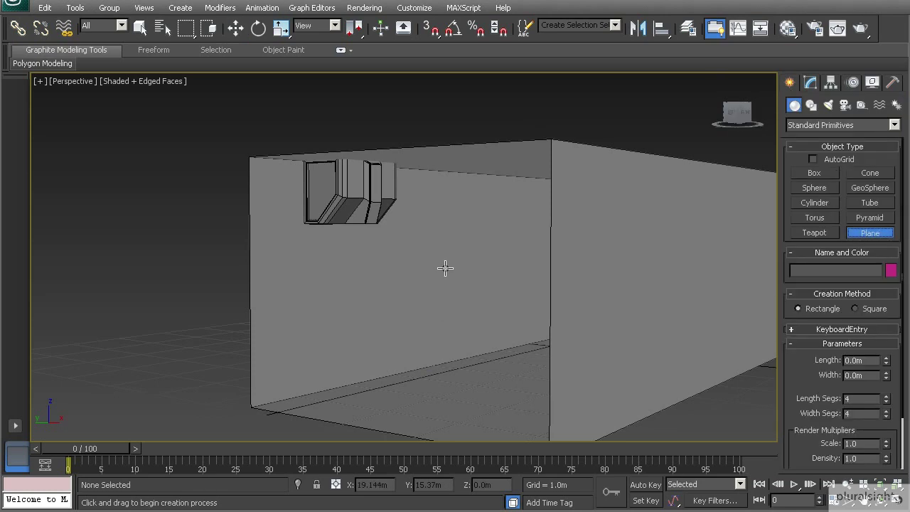
key("f")
middle_click_drag(371, 230, 470, 327)
scroll(469, 326, "down", 4)
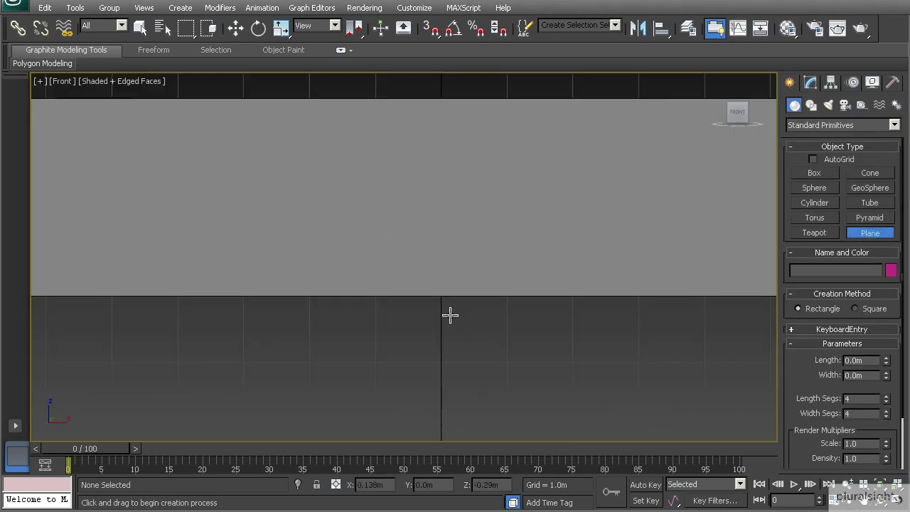
key("F3")
middle_click_drag(323, 232, 559, 306)
scroll(522, 285, "up", 1)
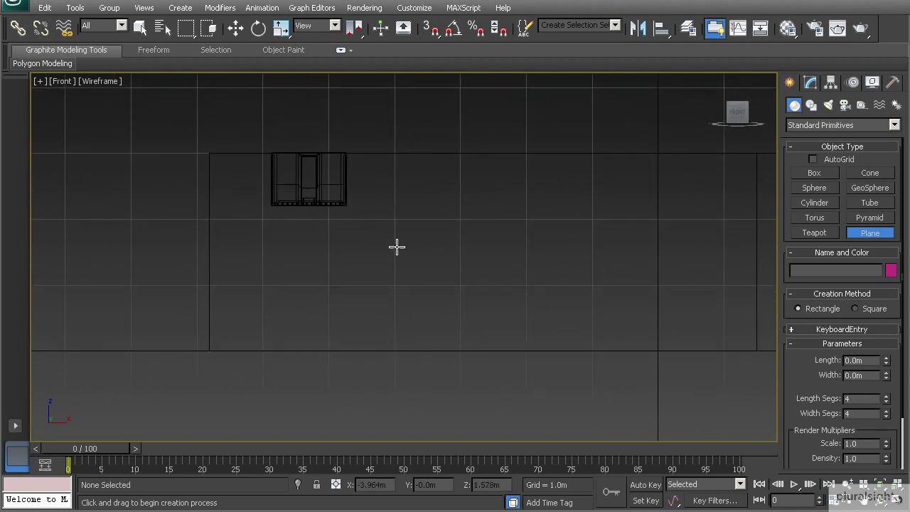
scroll(351, 217, "up", 2)
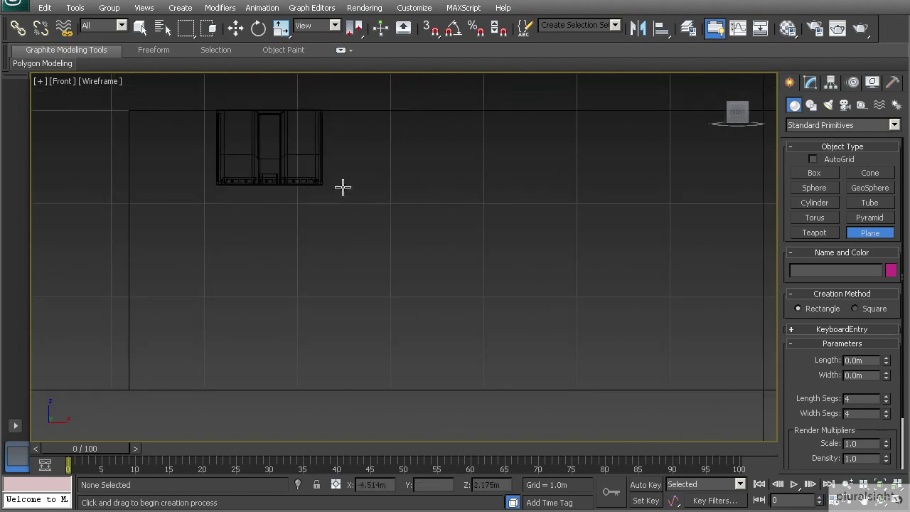
left_click_drag(343, 187, 448, 389)
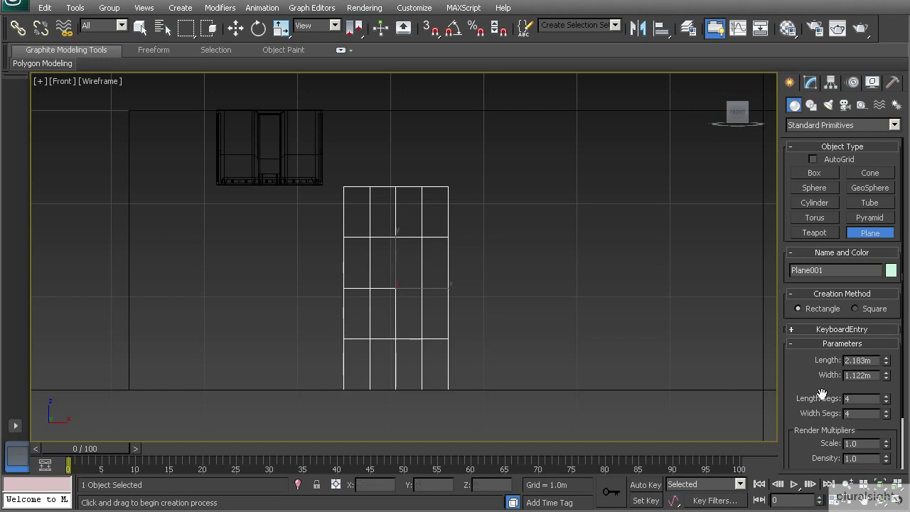
- Set the plane's length to 2.2 m and width to 1.1 m, with 1 length segment and 1 width segment
left_click_drag(869, 362, 840, 359)
type("2.2")
key("Return")
left_click_drag(878, 375, 831, 374)
type("1.1")
key("Return")
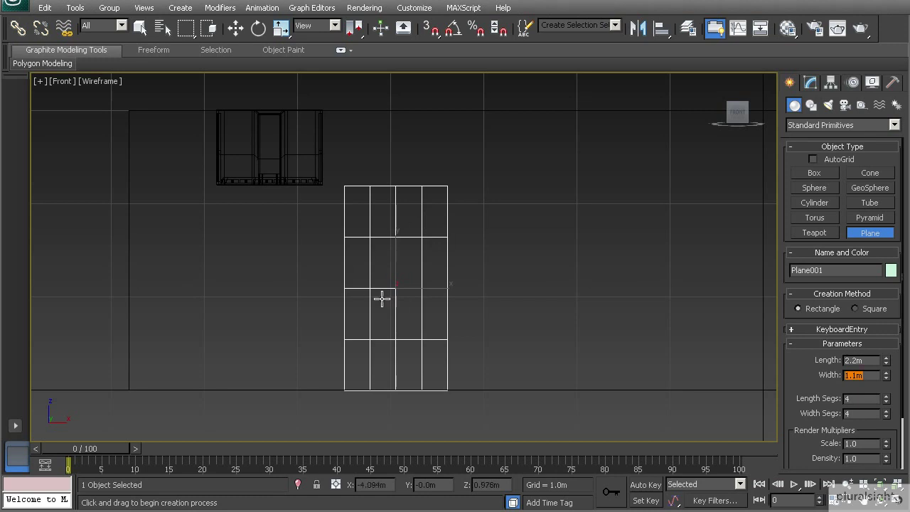
left_click_drag(887, 401, 888, 427)
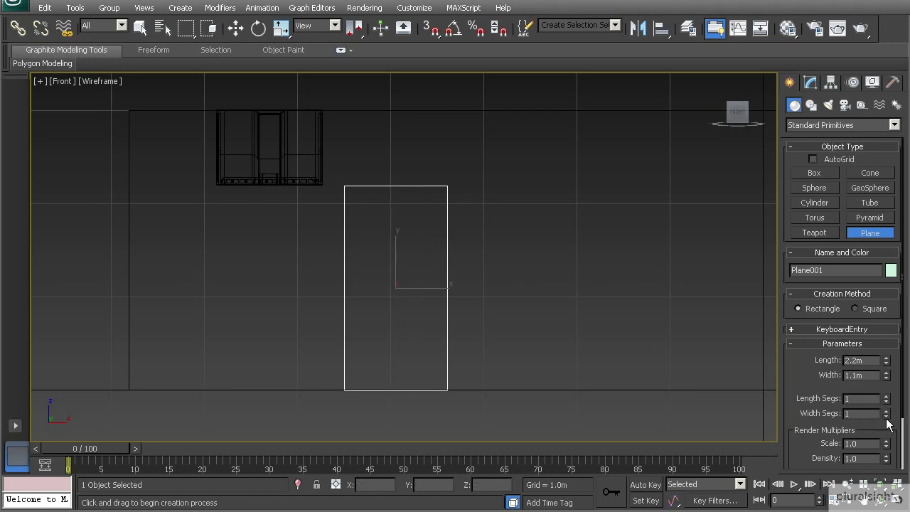
- Convert the plane to an Editable Poly
key("w")
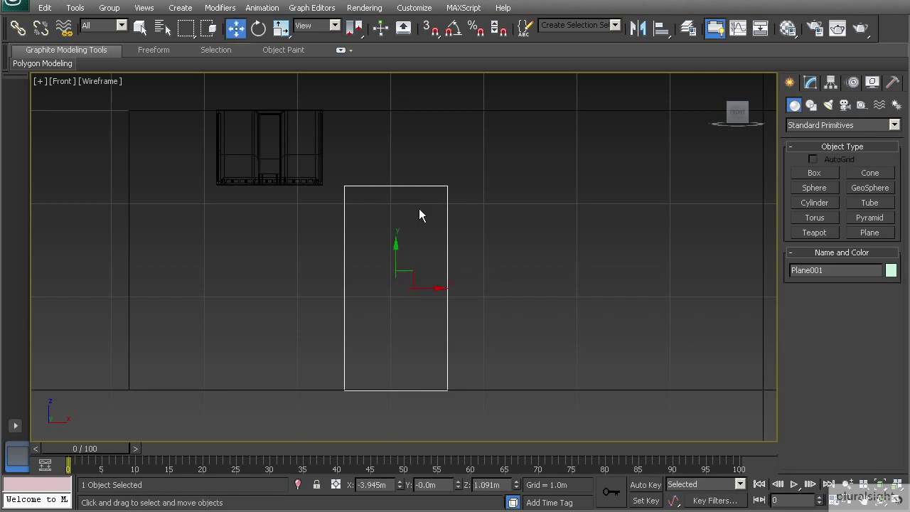
right_click(447, 210)
mouse_move(538, 337)
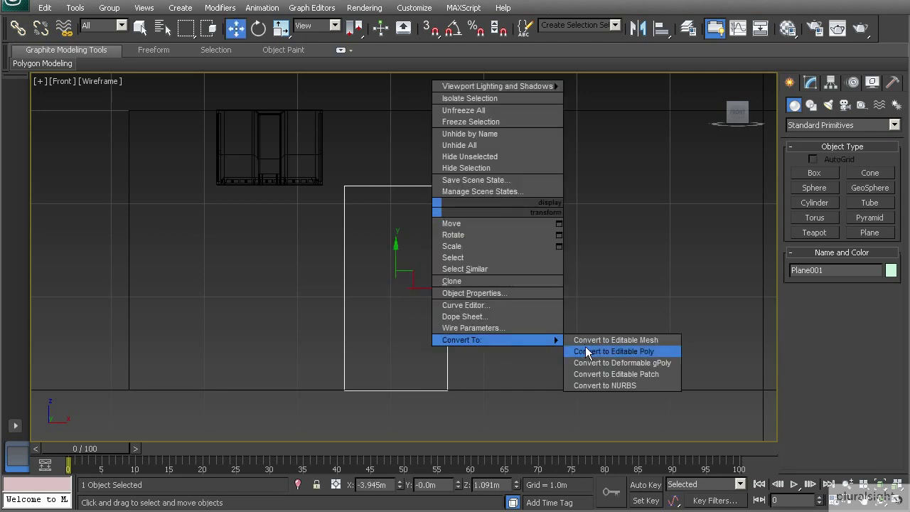
left_click(590, 349)
- Chamfer the plane's two upper corner vertices by about 0.19 m
middle_click_drag(382, 246, 377, 264)
scroll(399, 270, "up", 2)
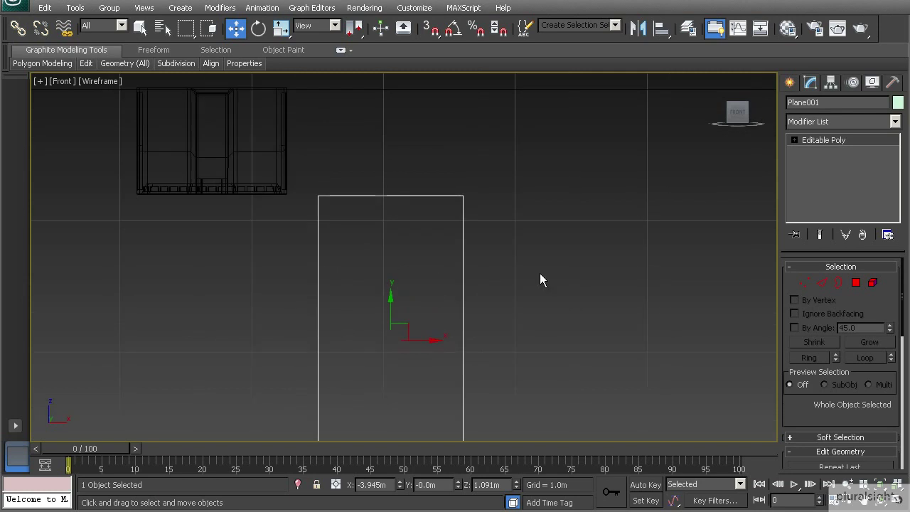
left_click(803, 281)
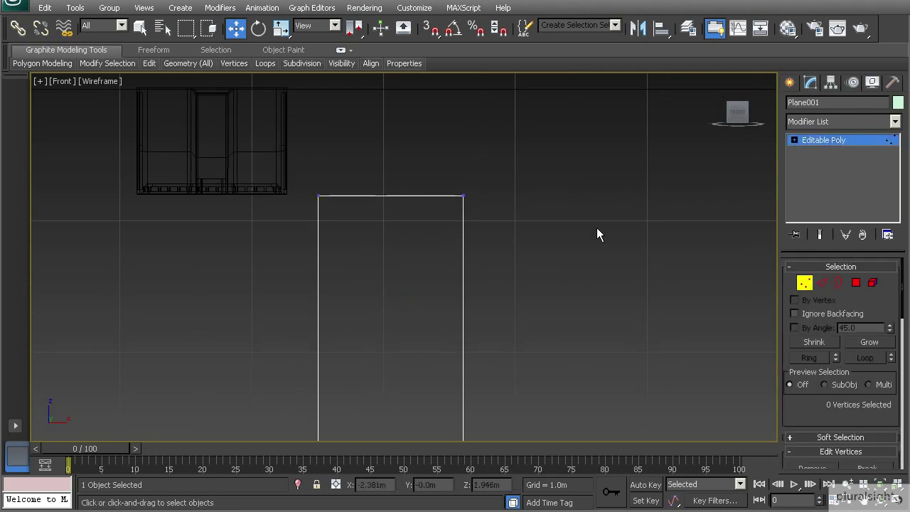
left_click_drag(304, 182, 337, 267)
middle_click_drag(336, 267, 335, 214)
scroll(334, 214, "down", 2)
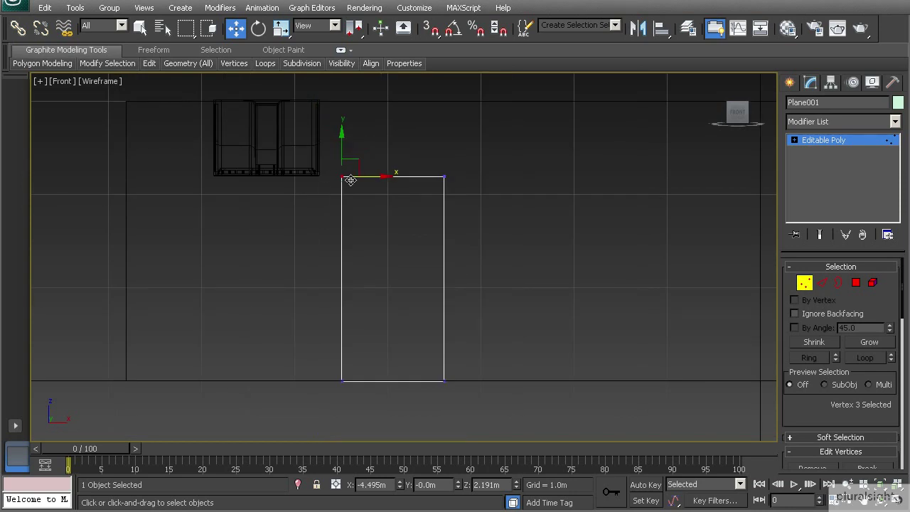
scroll(355, 227, "up", 2)
left_click(455, 176, "ctrl")
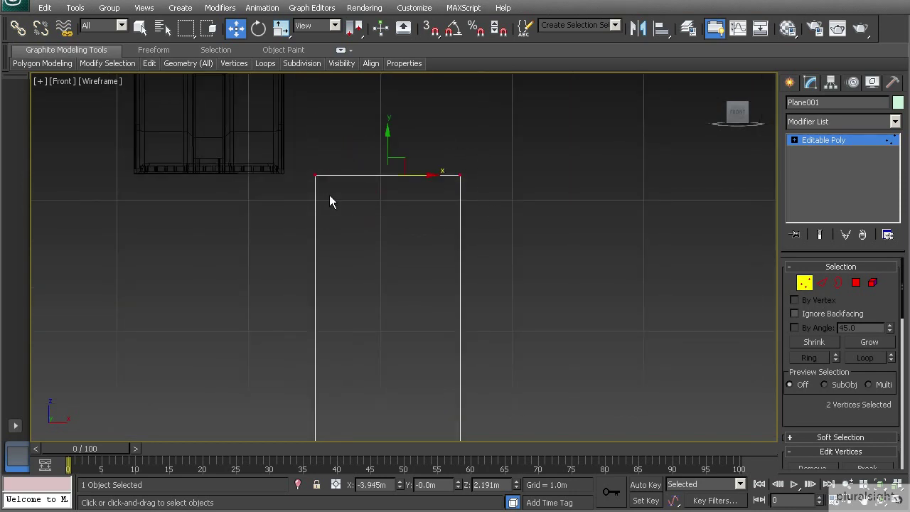
left_click_drag(815, 425, 814, 337)
left_click(833, 419)
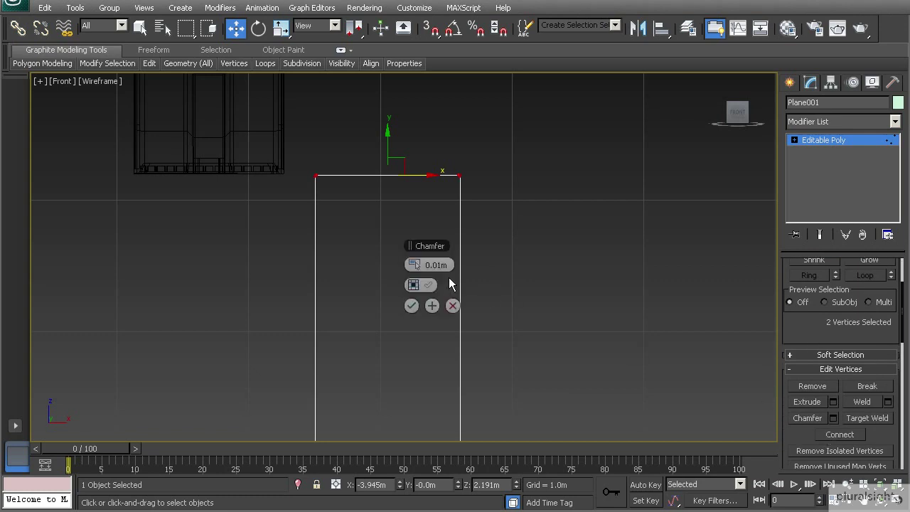
left_click_drag(420, 266, 443, 263)
double_click(452, 264)
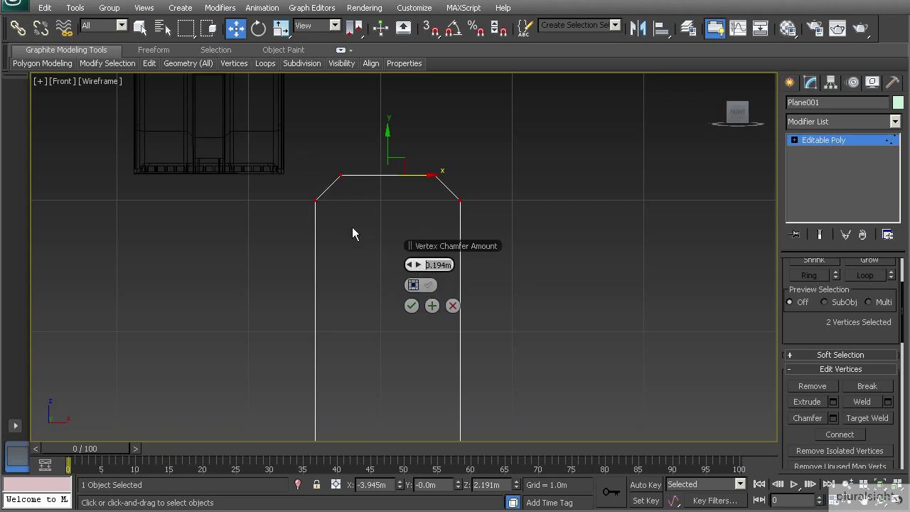
- Set the vertex chamfer amount to 0.2 m and apply it to the upper corners
scroll(322, 222, "up", 2)
middle_click_drag(315, 203, 316, 225)
scroll(315, 224, "up", 2)
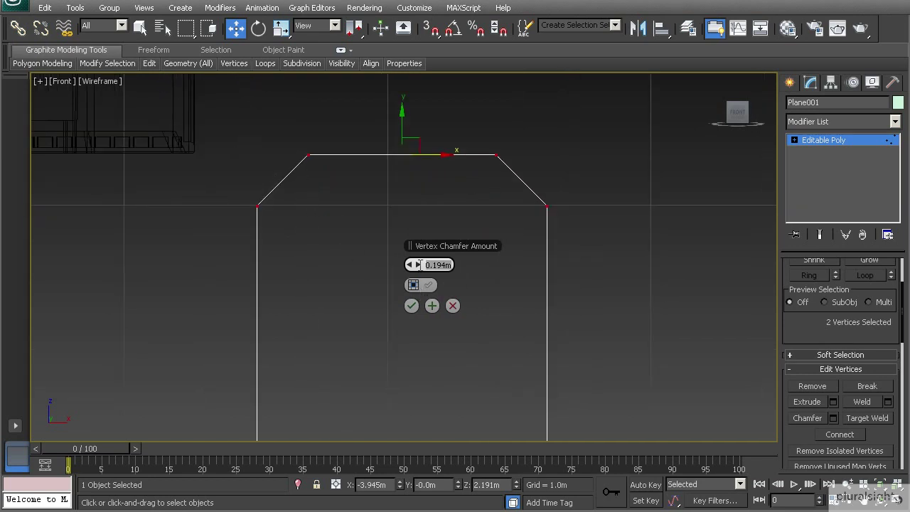
type(".")
key("Return")
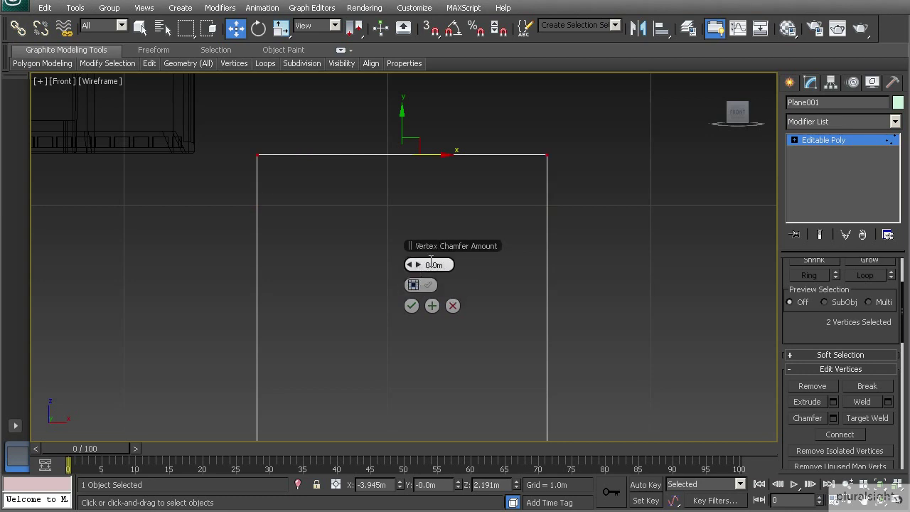
mouse_move(416, 267)
left_mouse_down()
mouse_move(455, 266)
mouse_move(407, 269)
left_mouse_up()
type(".2")
key("Return")
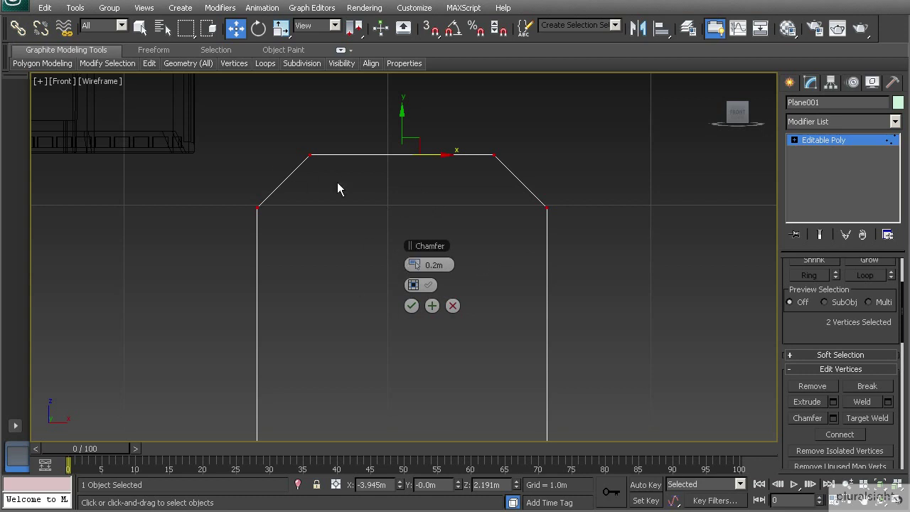
left_click(411, 305)
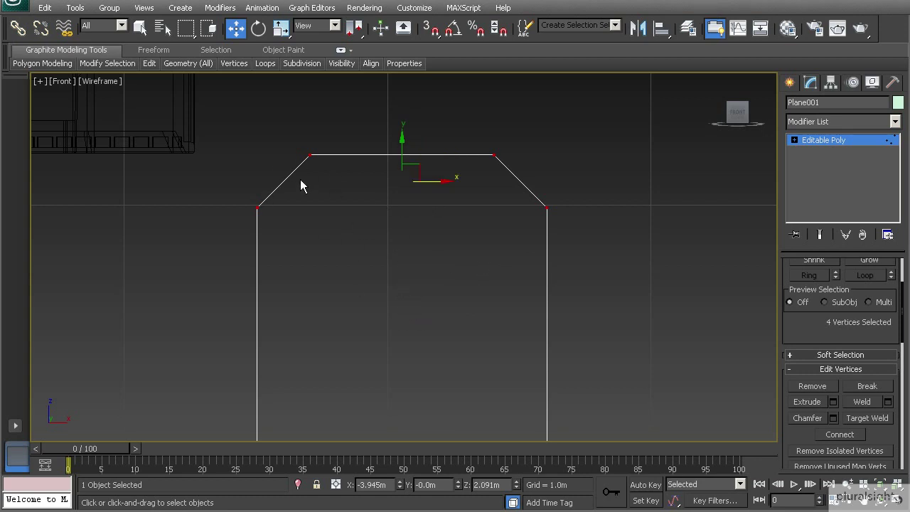
key("2")
left_click(282, 183)
left_click(514, 178, "ctrl")
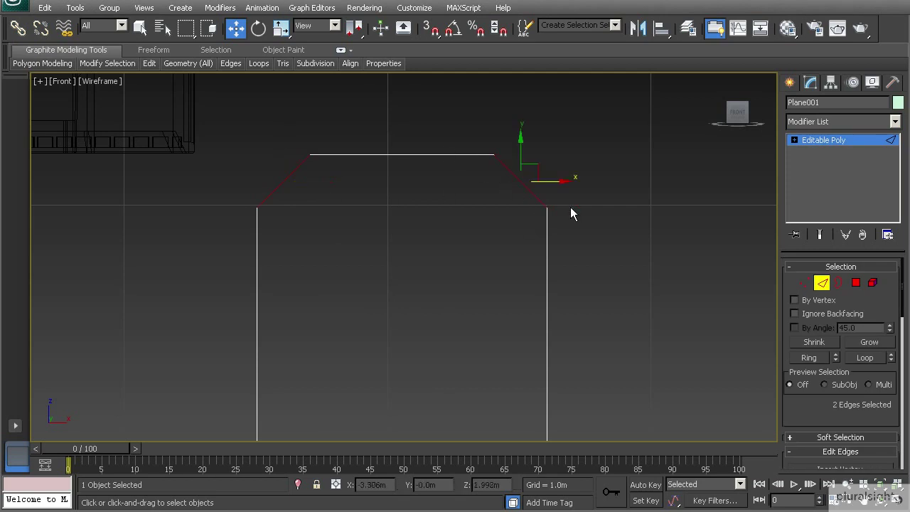
left_click_drag(803, 415, 801, 395)
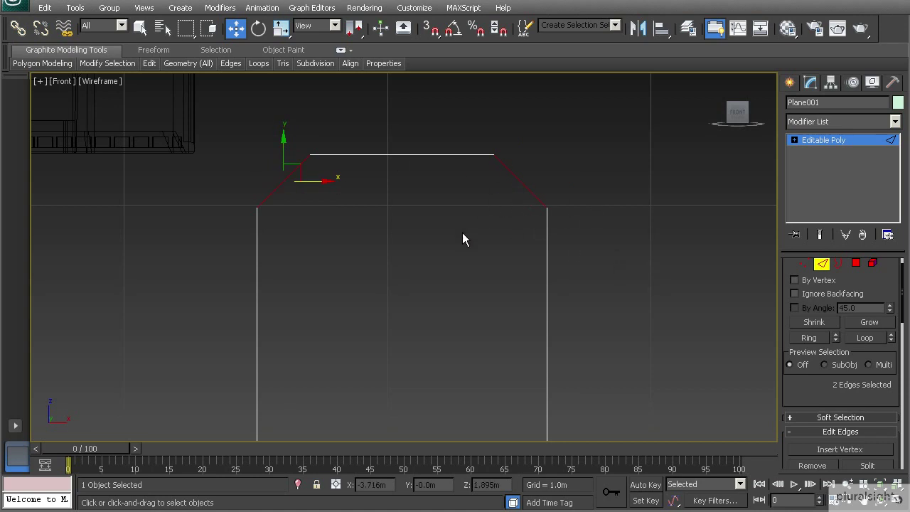
middle_click_drag(395, 223, 390, 218)
scroll(390, 218, "down", 2)
- Cut two vertical edges through the plane, each running from an upper chamfer vertex straight down to the bottom edge
key("1")
middle_click_drag(348, 254, 358, 205)
scroll(357, 206, "down", 2)
right_click(355, 203)
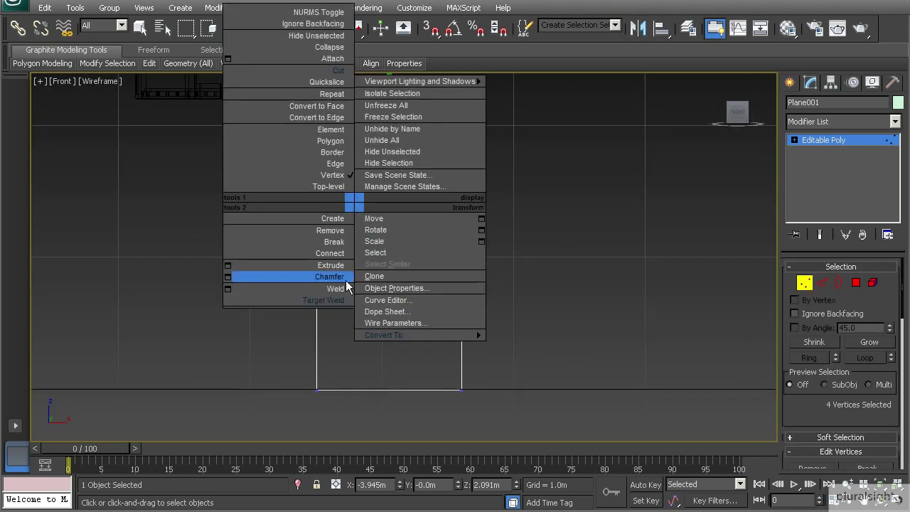
left_click(339, 71)
middle_click_drag(344, 145, 355, 159)
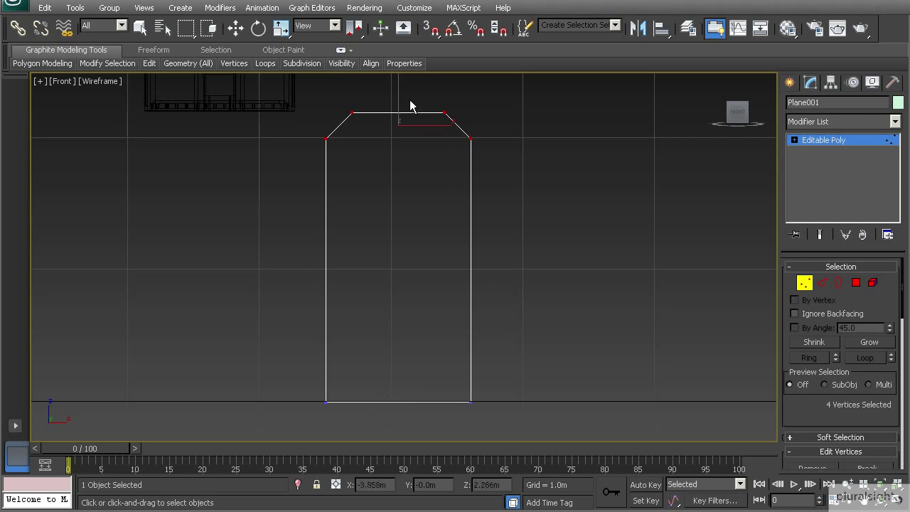
left_click(351, 112)
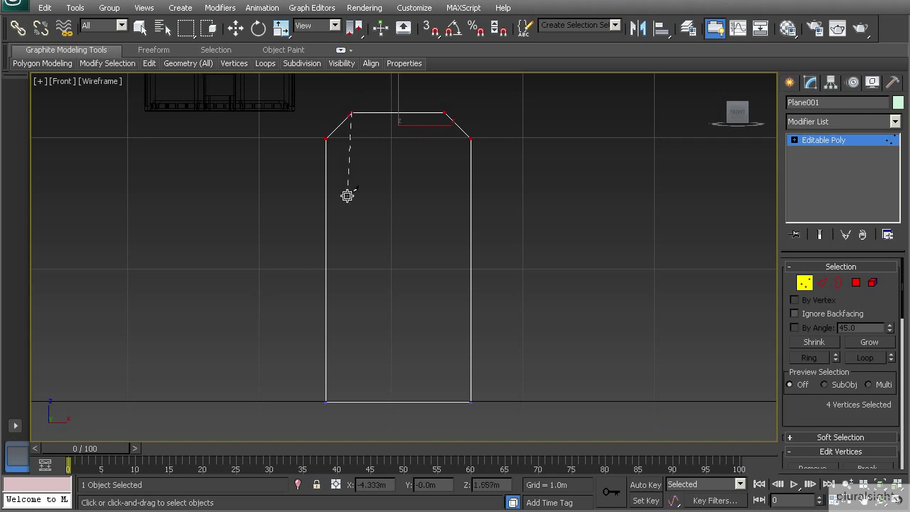
left_click(354, 402)
right_click(353, 402)
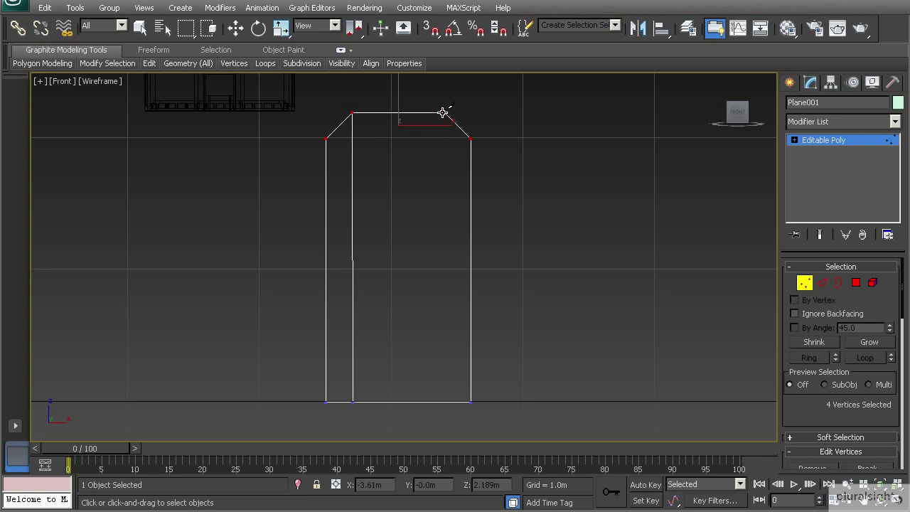
left_click(443, 112)
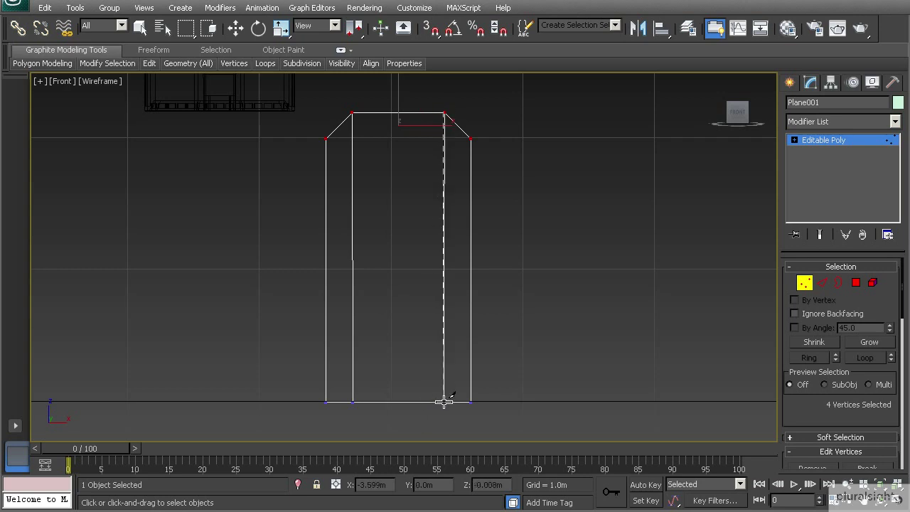
left_click(444, 402)
right_click(444, 402)
- Straighten both vertical cuts by making each one's top and bottom vertices planar in X
key("w")
left_click_drag(346, 107, 375, 421)
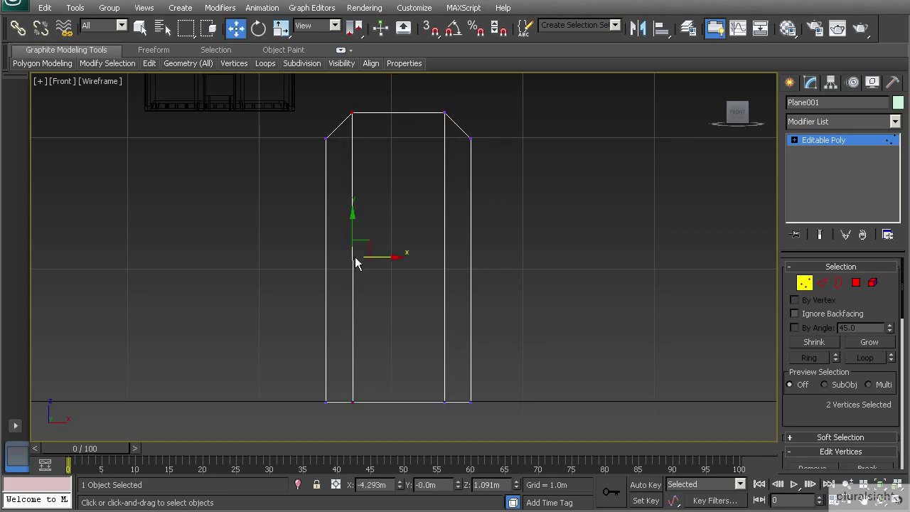
scroll(838, 448, "down", 8)
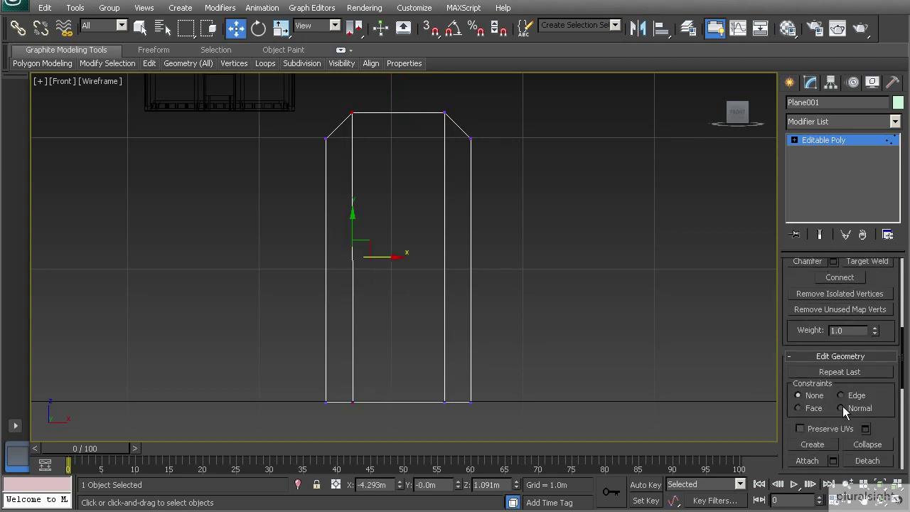
scroll(850, 416, "down", 3)
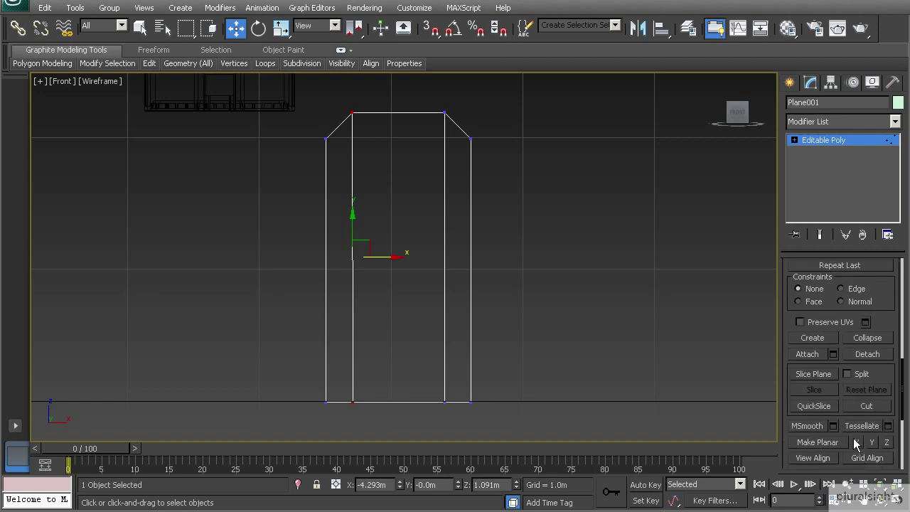
left_click(858, 443)
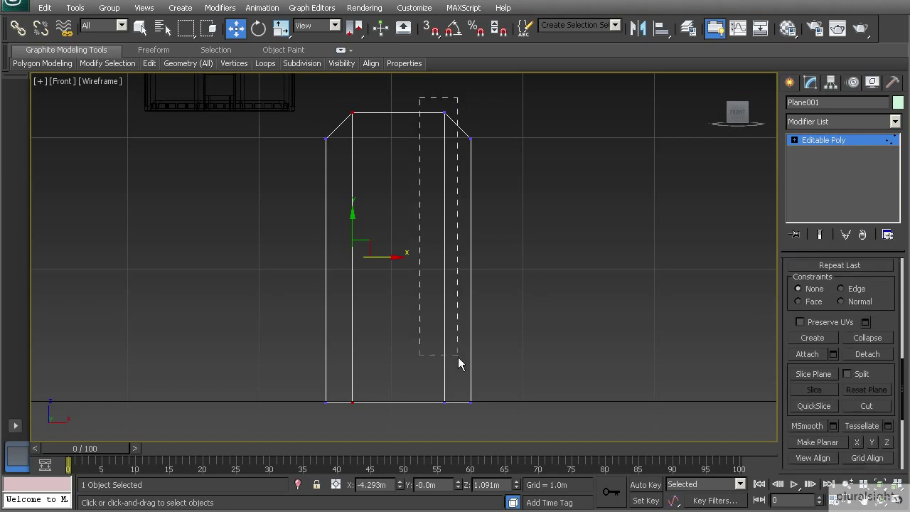
left_click(448, 409)
left_click(858, 443)
left_click(574, 219)
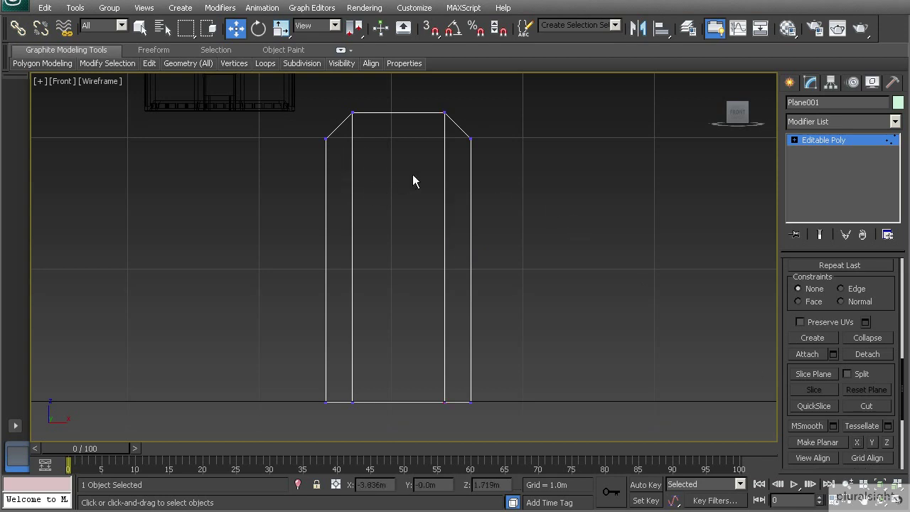
- Inset all three of the panel's polygons as one group by 0.15 m
middle_click_drag(351, 140, 350, 152)
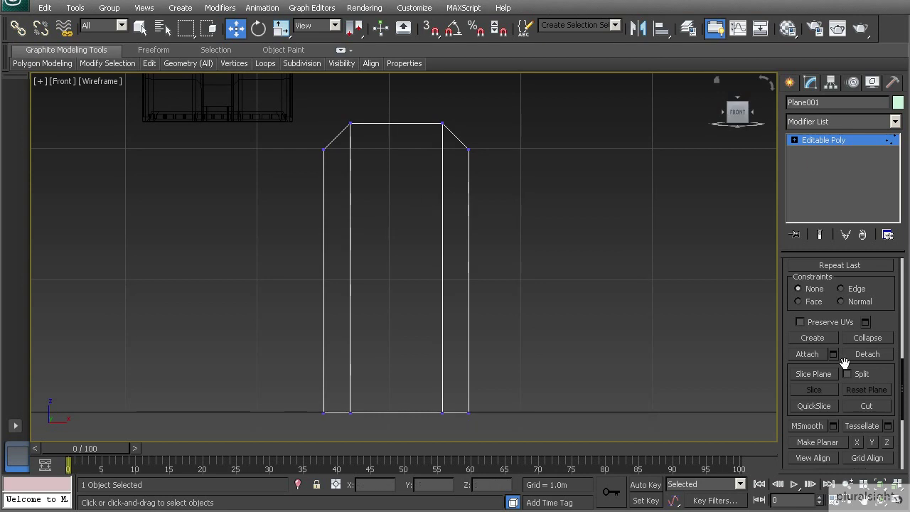
key("4")
key("ctrl+a")
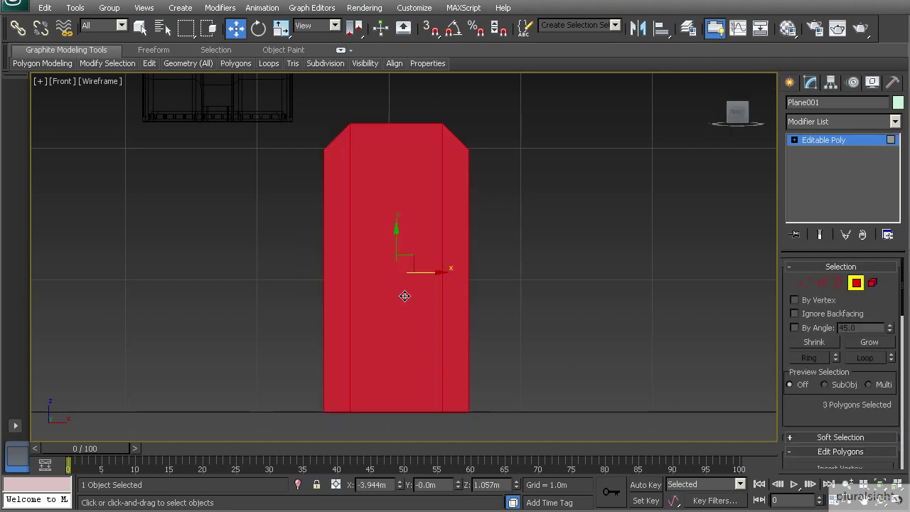
scroll(821, 419, "down", 3)
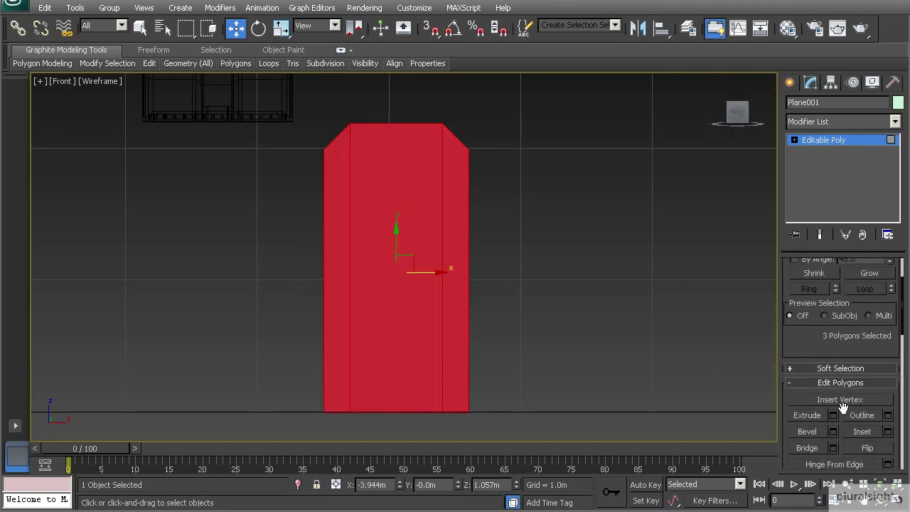
left_click(888, 432)
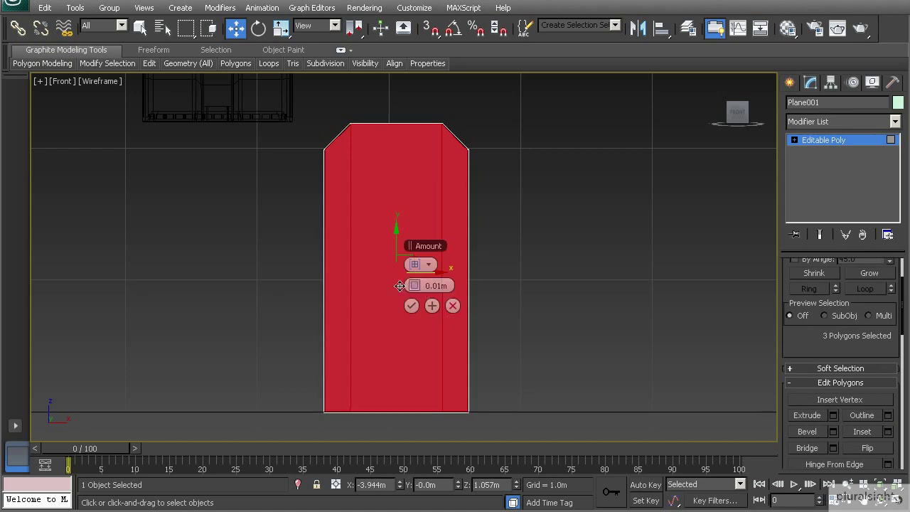
scroll(396, 288, "up", 2)
left_click_drag(413, 285, 413, 273)
middle_click_drag(352, 218, 341, 252)
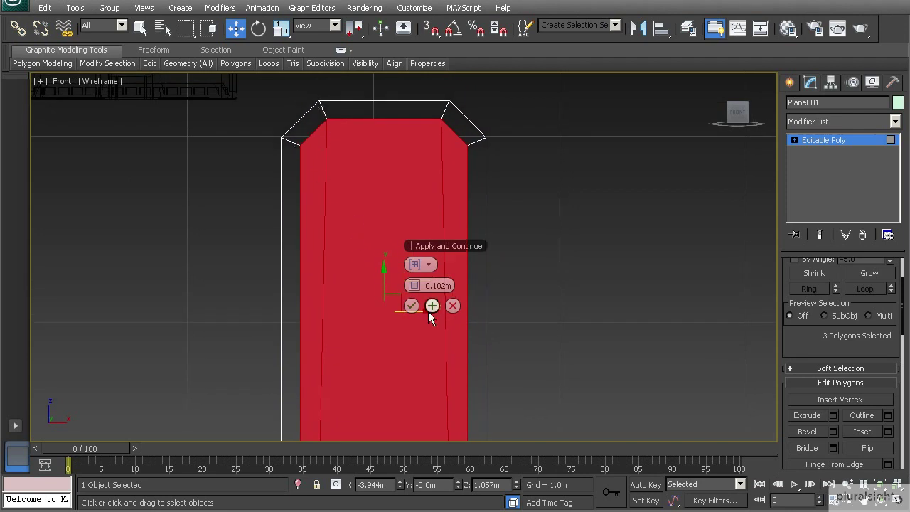
type("0.15")
key("Return")
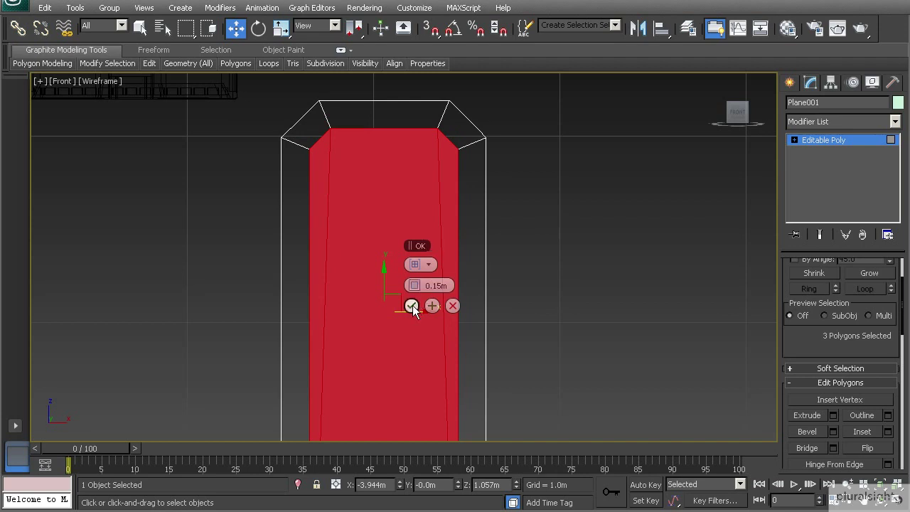
left_click(412, 306)
- Delete the three polygons of the inset border that run along the panel's bottom
middle_click_drag(351, 266, 340, 184)
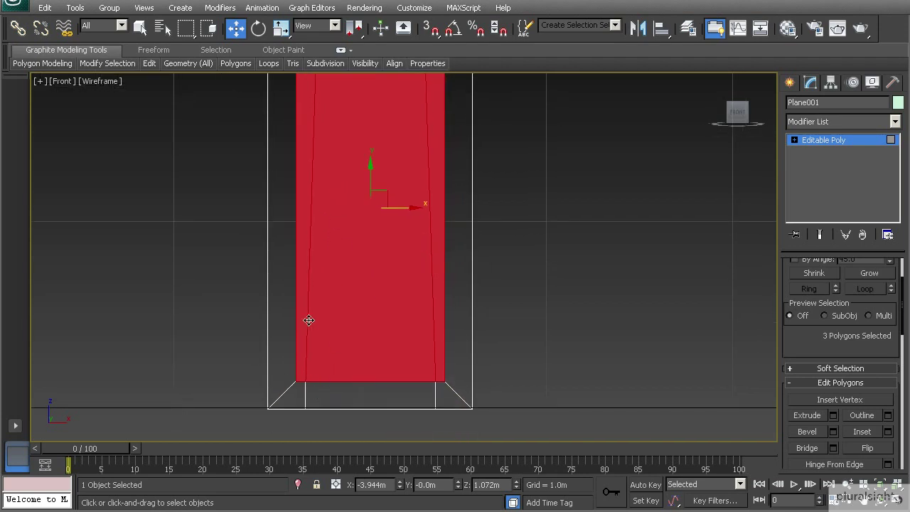
scroll(324, 356, "up", 2)
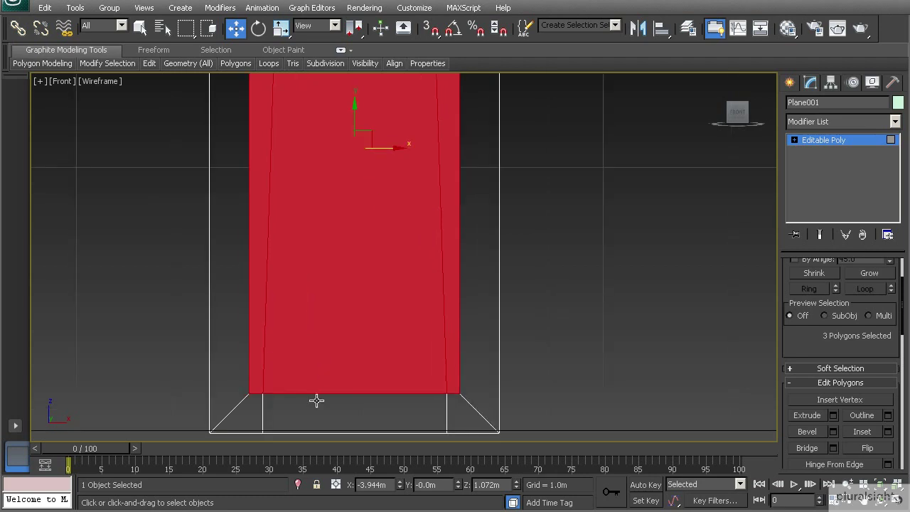
scroll(316, 393, "up", 1)
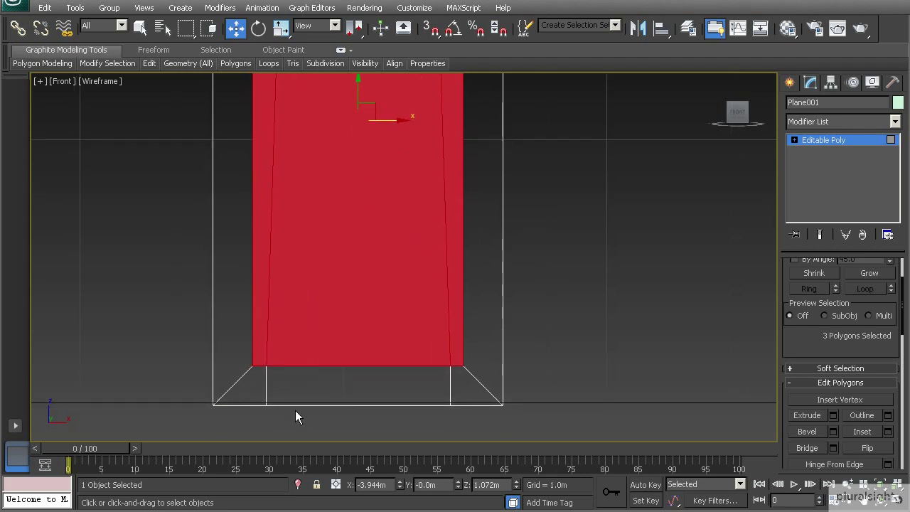
left_click(254, 390)
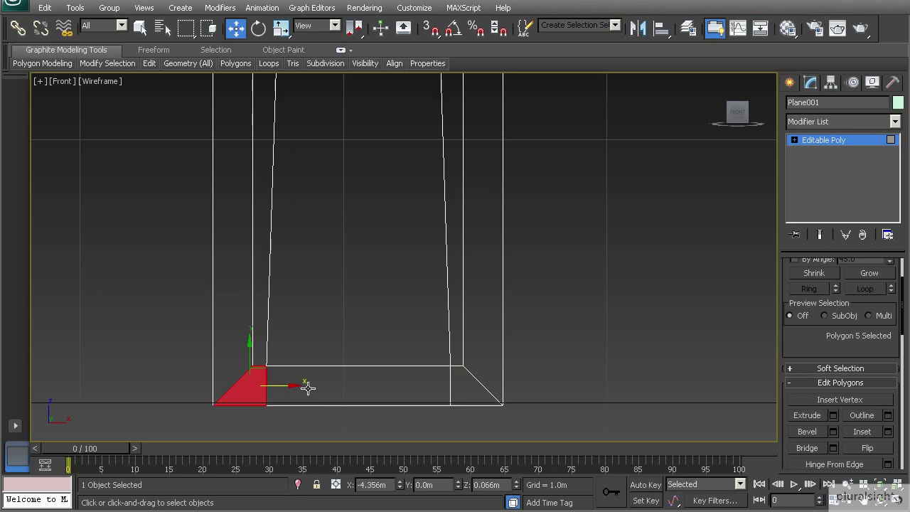
left_click(372, 388, "ctrl")
left_click(458, 392, "ctrl")
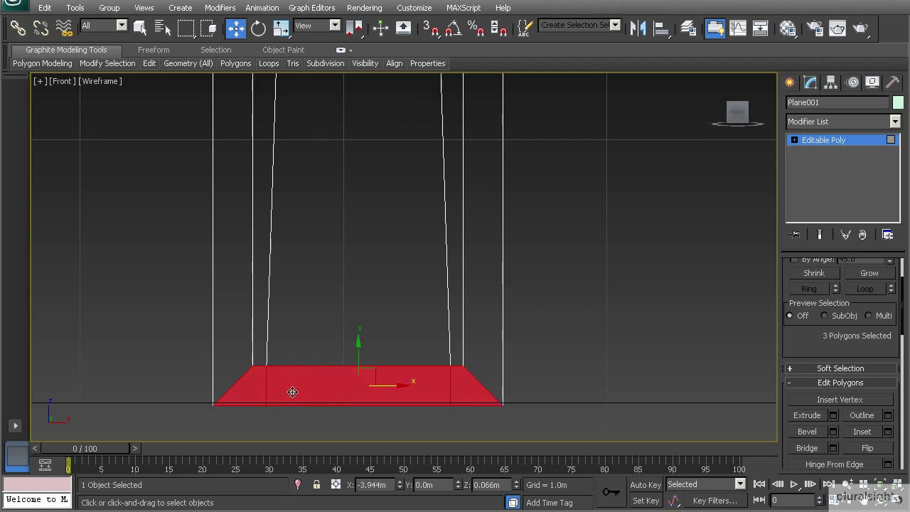
key("Delete")
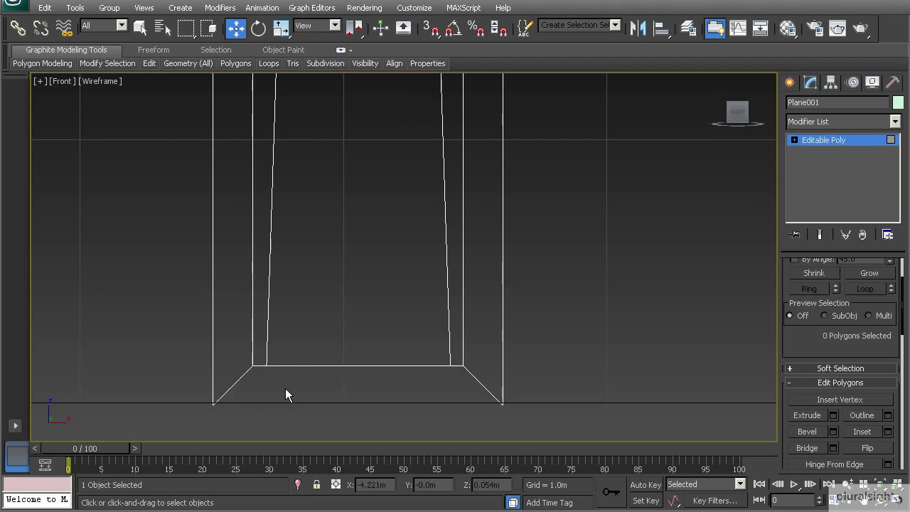
- Lower the four inner bottom vertices to the level of the panel's bottom corners
key("1")
left_click_drag(244, 362, 474, 393)
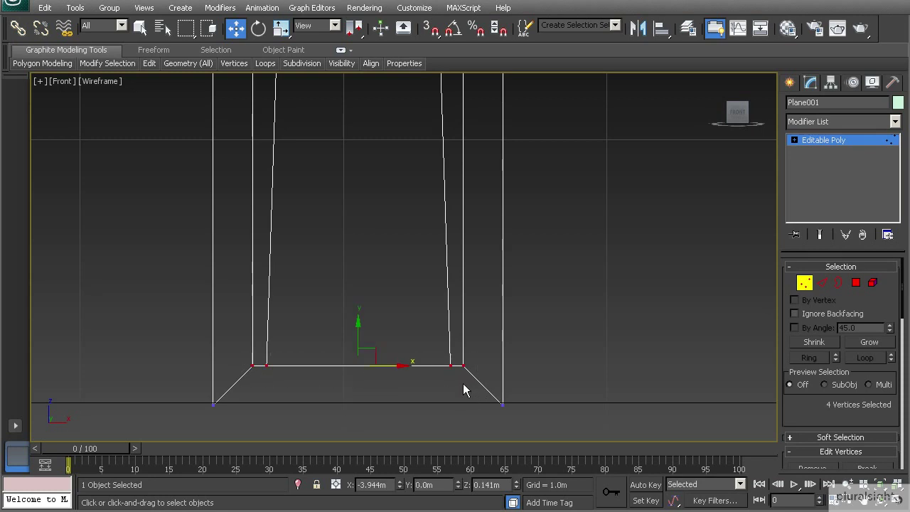
left_click_drag(367, 344, 361, 371)
- Line up all the bottom vertices, raise them to about 0.002 m in Z, and make them planar in Y
left_click_drag(187, 393, 574, 435)
scroll(851, 411, "down", 10)
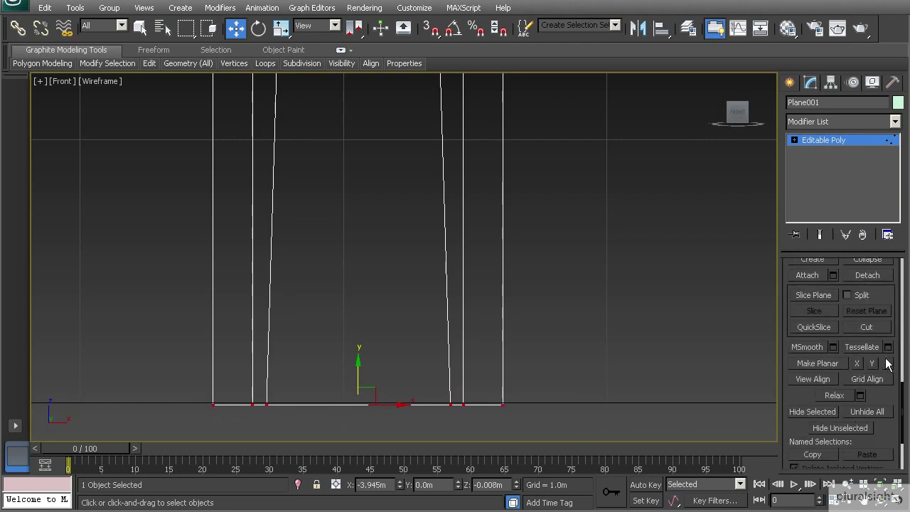
left_click_drag(357, 376, 358, 373)
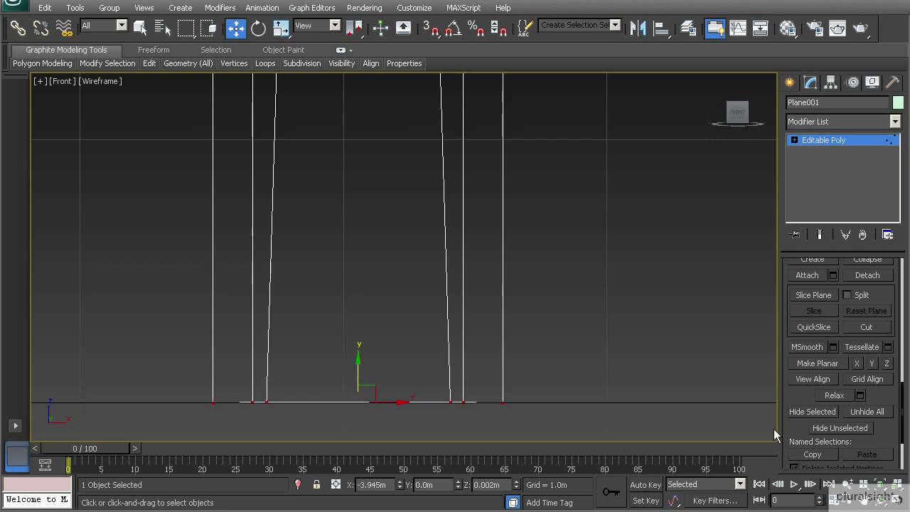
left_click(874, 364)
key("p")
middle_click_drag(288, 404, 349, 351, "alt")
key("f")
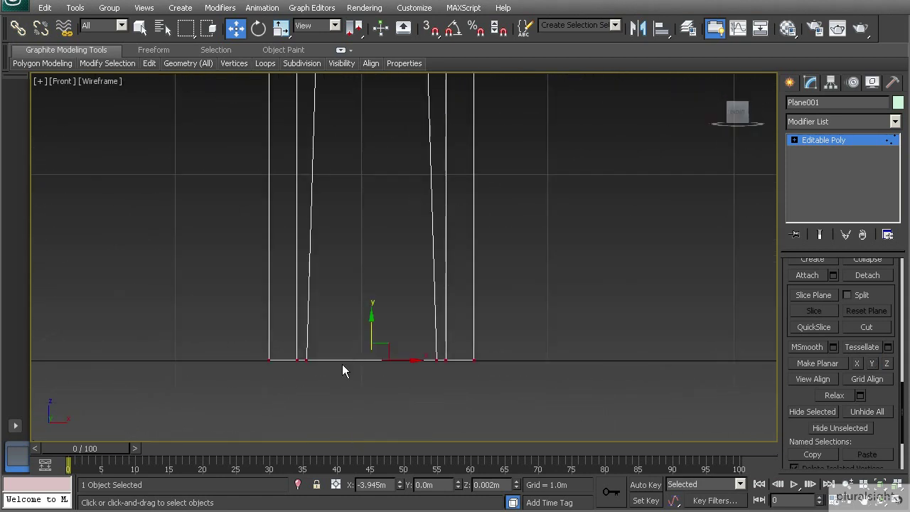
- Scale the two middle bottom vertices toward each other along X until the inner vertical edges run straight
left_click_drag(305, 348, 327, 372)
key("r")
left_click_drag(417, 361, 405, 361)
scroll(399, 296, "down", 4)
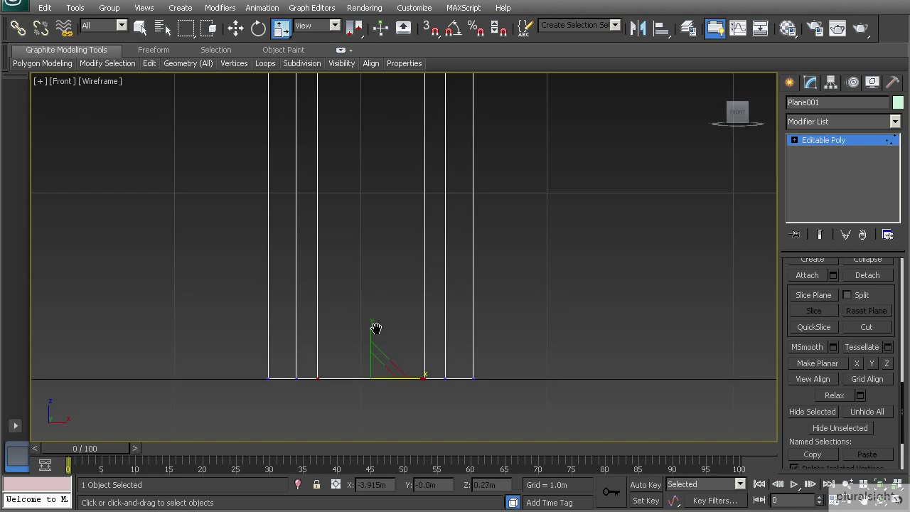
scroll(358, 303, "up", 4)
middle_click_drag(342, 272, 330, 389)
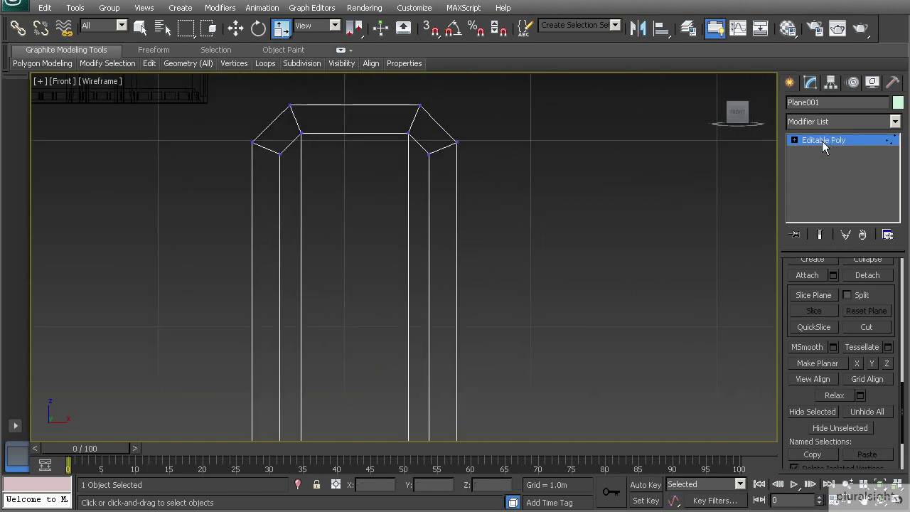
- Select the three inner polygons and pull them forward along Y to about -0.215 m
key("4")
left_click(304, 238)
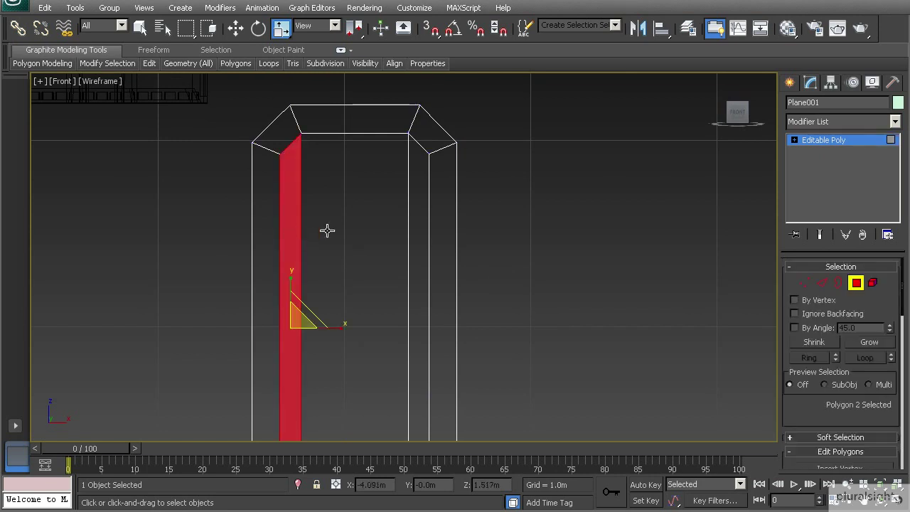
left_click(333, 228, "ctrl")
left_click(418, 215, "ctrl")
key("p")
middle_click_drag(343, 223, 351, 296, "alt")
key("w")
left_click_drag(348, 292, 366, 297)
mouse_move(366, 317)
middle_mouse_down("alt")
mouse_move(372, 296)
mouse_move(400, 282)
middle_mouse_up("alt")
- Display the model shaded with edges and pull the inner polygons further out to about -0.26 m in Y
key("F3")
scroll(400, 282, "up", 4)
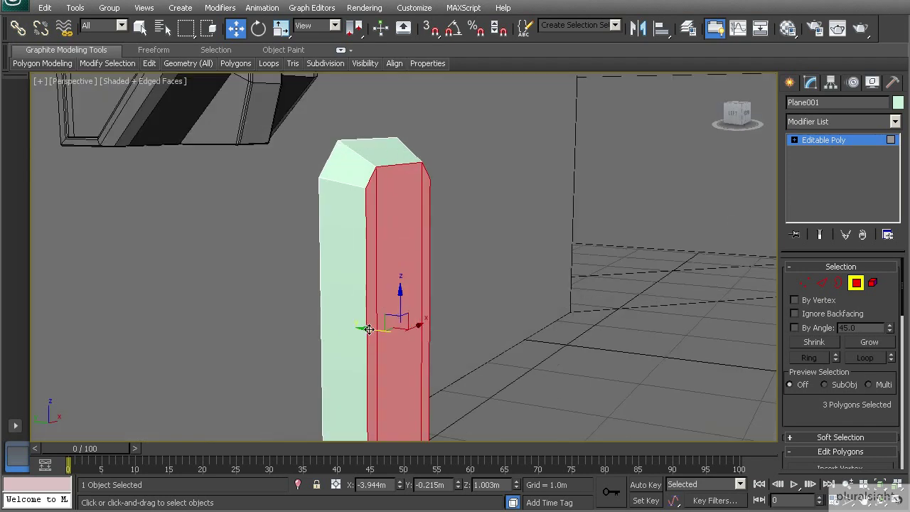
middle_click_drag(369, 329, 372, 302)
left_click_drag(368, 303, 375, 304)
middle_click_drag(375, 304, 354, 306, "alt")
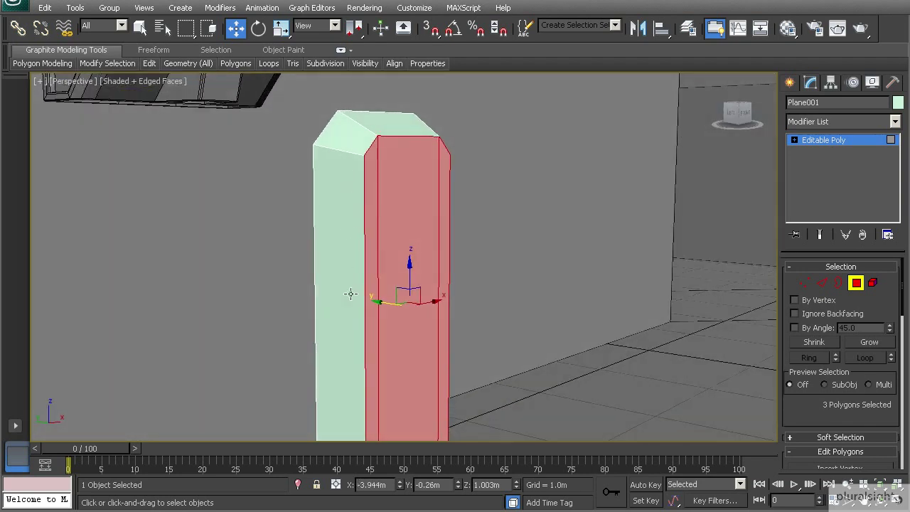
middle_click_drag(462, 285, 461, 265, "alt")
- Move the whole panel back along Y until its front polygons sit at about 0.194 m, and return to polygon editing
left_click(857, 285)
middle_click_drag(395, 264, 276, 204, "alt")
left_click_drag(311, 166, 310, 167)
middle_click_drag(310, 167, 340, 289)
scroll(340, 288, "up", 4)
left_click(857, 282)
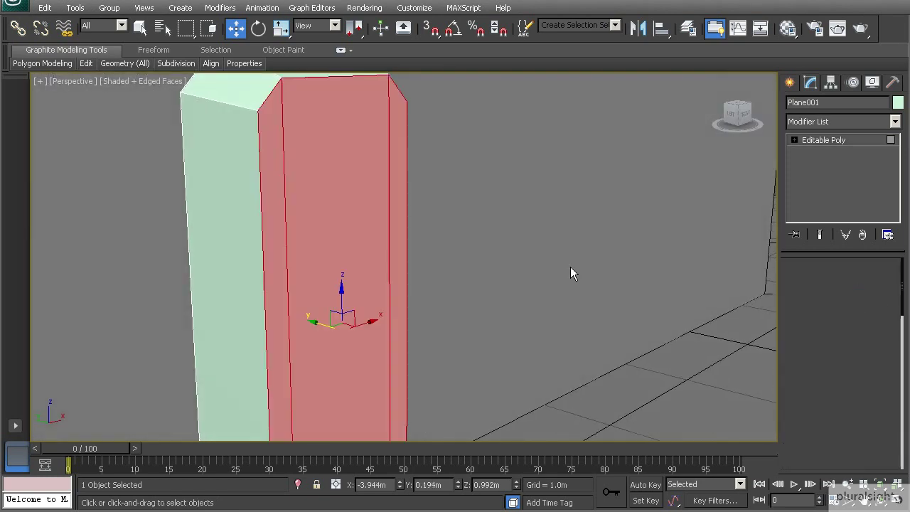
- Inset the three front polygons by 0 m and scale the inset group narrower along X to form side borders
scroll(852, 419, "down", 3)
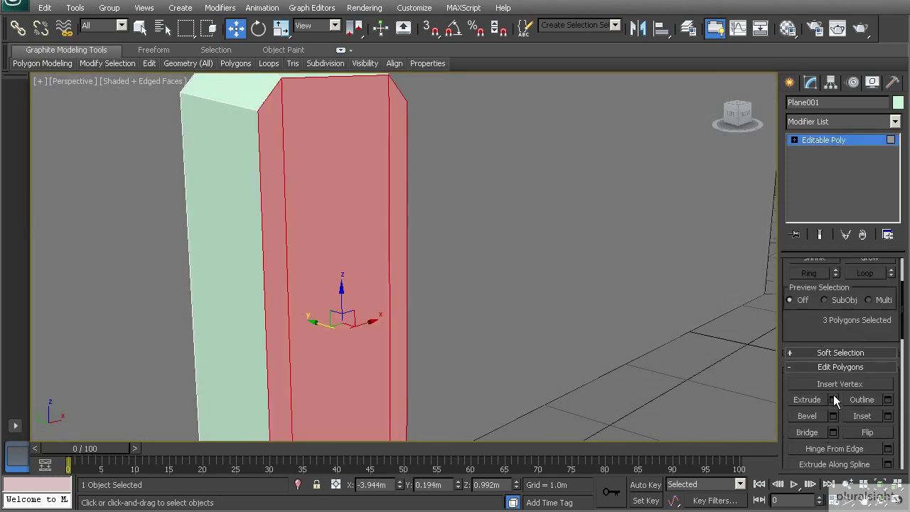
left_click(889, 416)
middle_click_drag(351, 275, 368, 259)
scroll(366, 285, "down", 3)
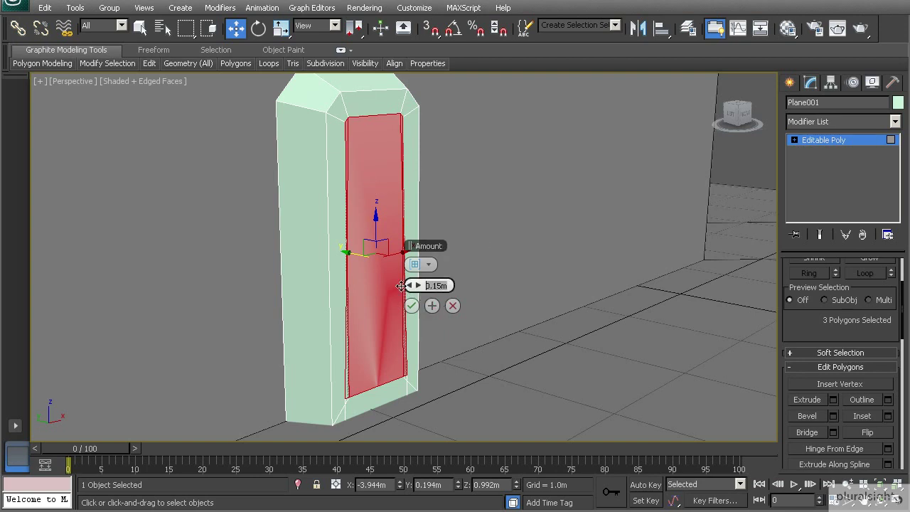
key("Return")
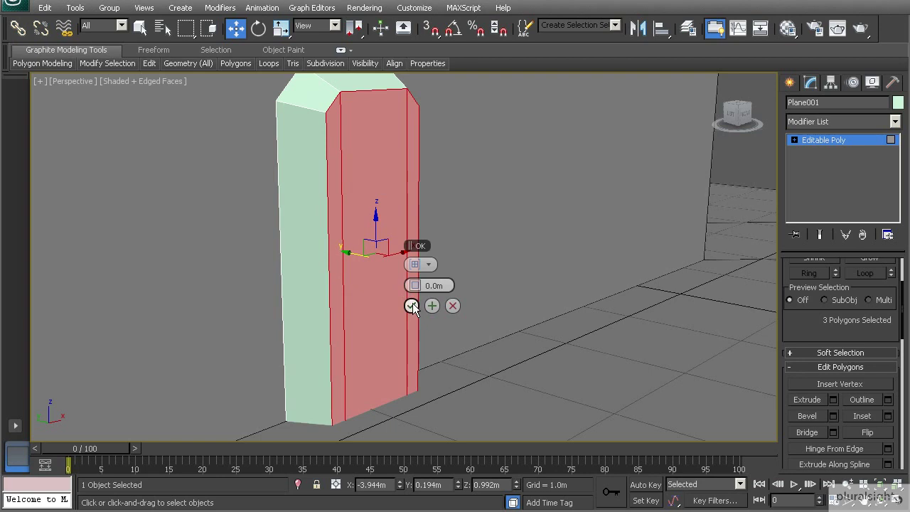
left_click(411, 306)
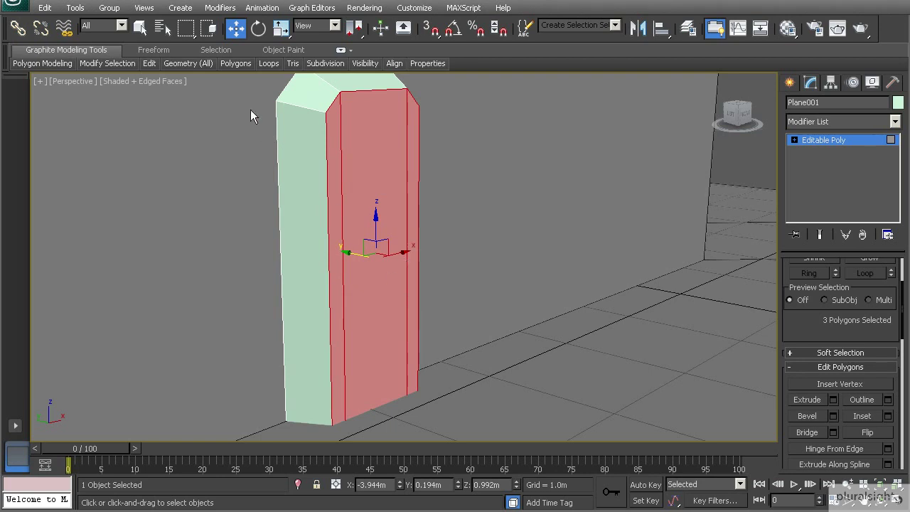
left_click(277, 30)
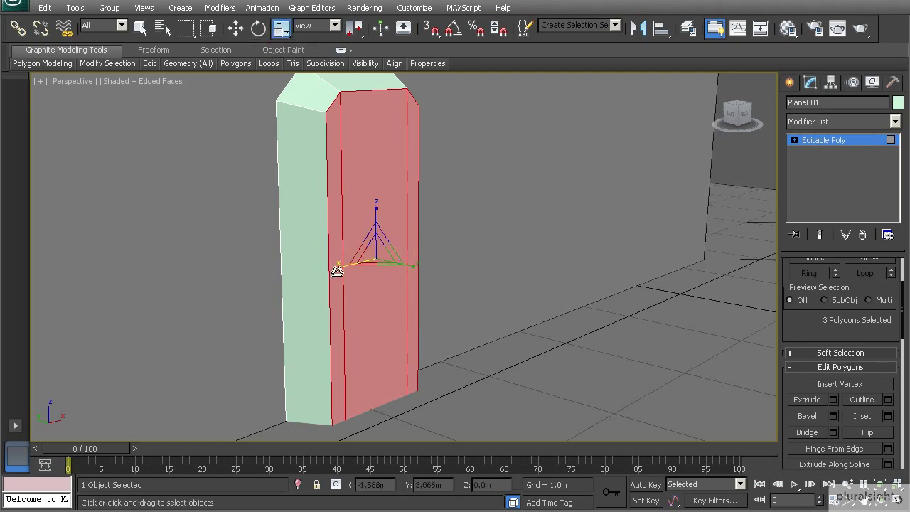
left_click_drag(340, 267, 355, 263)
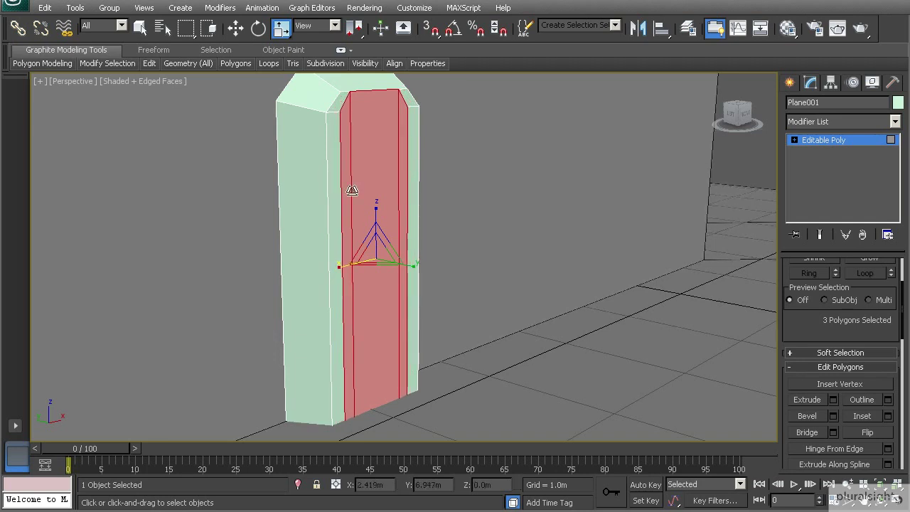
- Select the three top edges of the inset front and lower them in Z to form an upper border
key("2")
left_click(345, 103)
left_click(361, 92, "ctrl")
left_click(404, 99, "ctrl")
key("w")
middle_click_drag(372, 80, 370, 103)
left_click_drag(370, 90, 372, 113)
middle_click_drag(362, 149, 326, 158, "alt")
scroll(335, 158, "up", 3)
left_click_drag(350, 136, 351, 121)
- Raise the inset's horizontal top edge to about 1.928 m in Z and move its two outer chamfer vertices up slightly
left_click(348, 135)
middle_click_drag(363, 164, 349, 140, "alt")
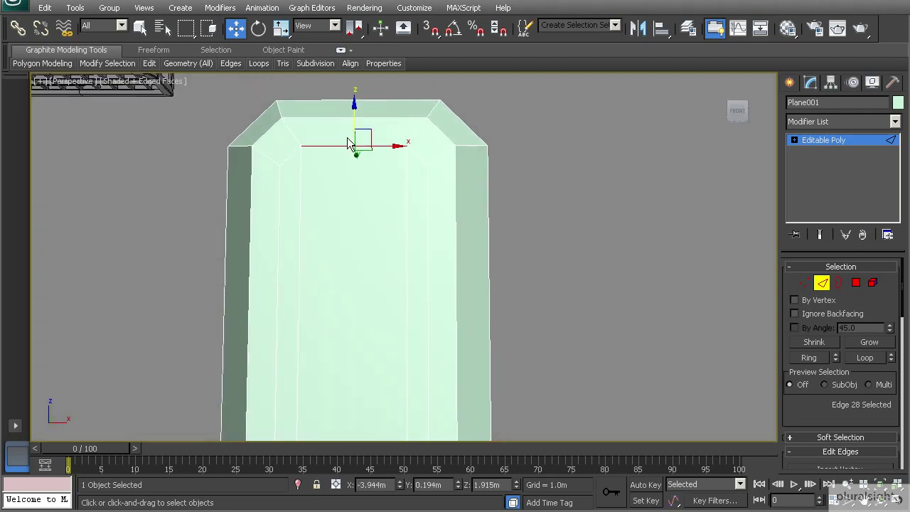
left_click_drag(353, 123, 353, 120)
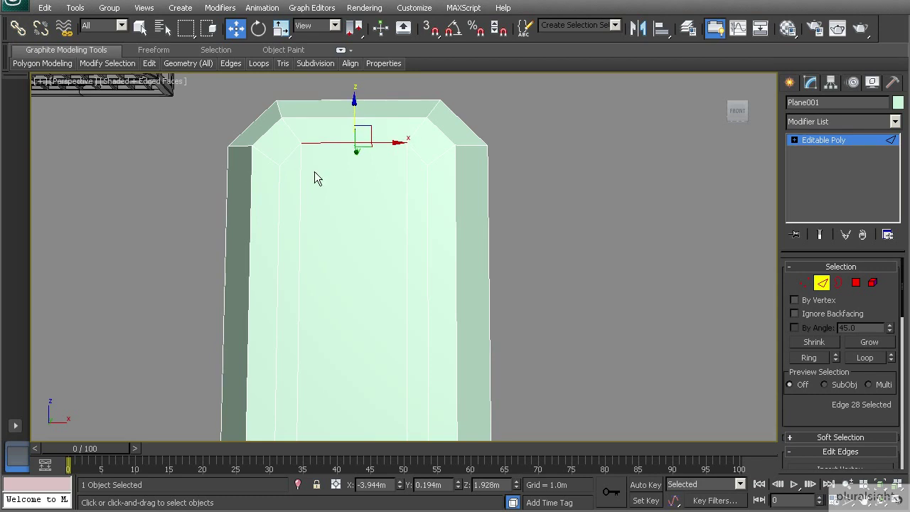
key("1")
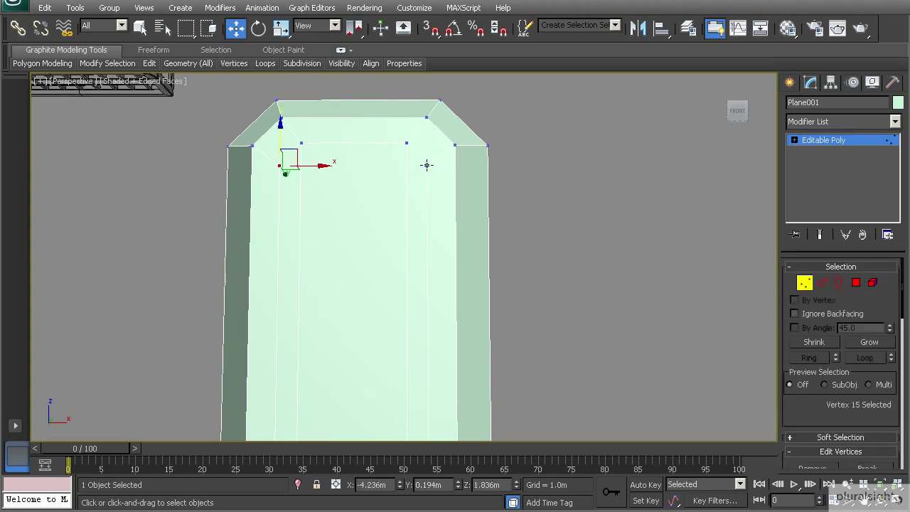
left_click(427, 165, "ctrl")
left_click_drag(352, 130, 353, 125)
middle_click_drag(292, 163, 407, 193, "alt")
left_click(653, 279)
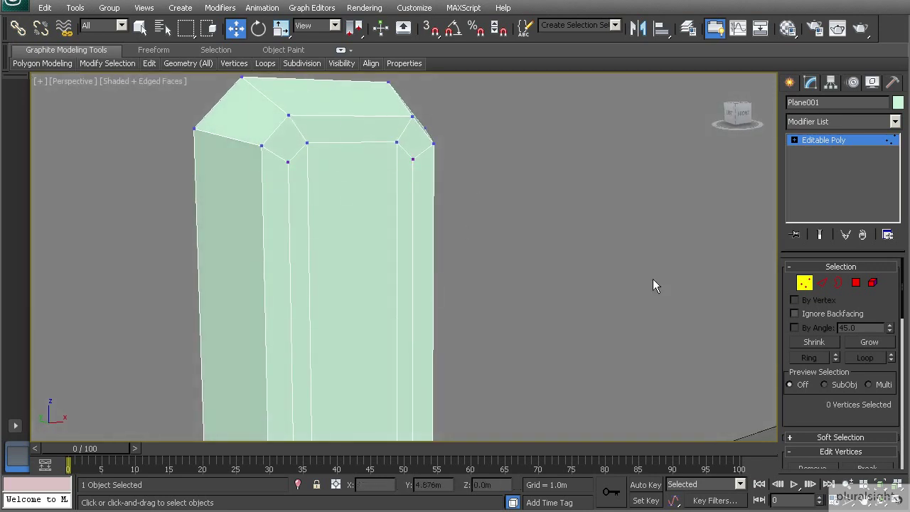
- Extrude the three inset front polygons inward by -0.258 m to recess the door area
left_click(856, 283)
scroll(377, 287, "up", 5)
middle_click_drag(341, 281, 398, 271, "alt")
scroll(837, 396, "down", 3)
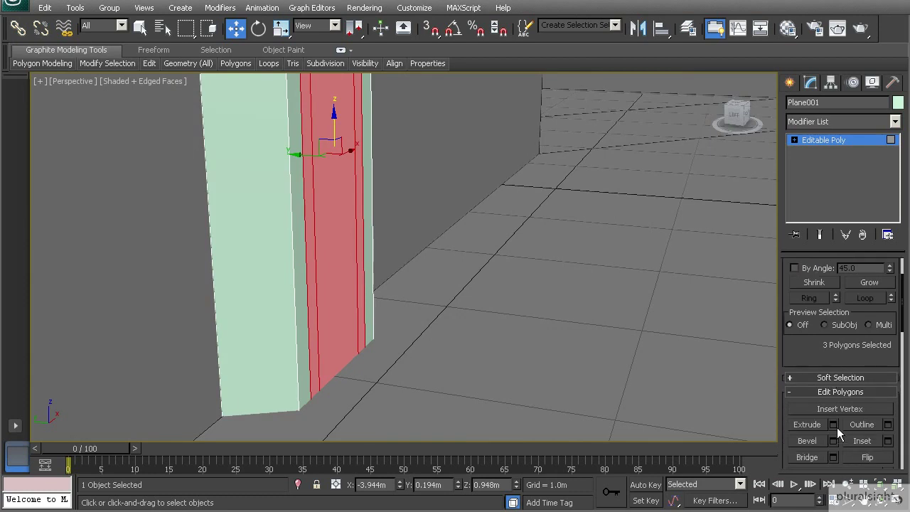
left_click(834, 426)
left_click_drag(418, 284, 350, 275)
middle_click_drag(351, 275, 330, 320, "alt")
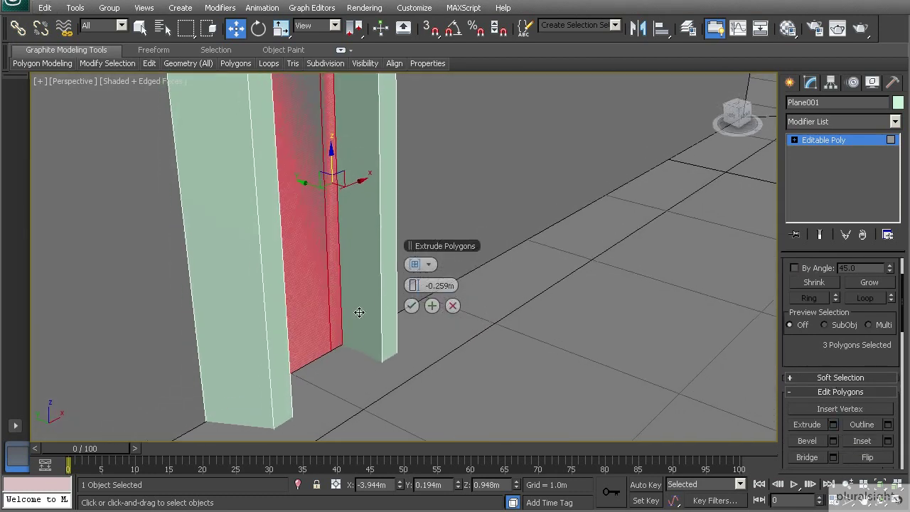
left_click_drag(417, 287, 414, 288)
middle_click_drag(345, 277, 334, 300)
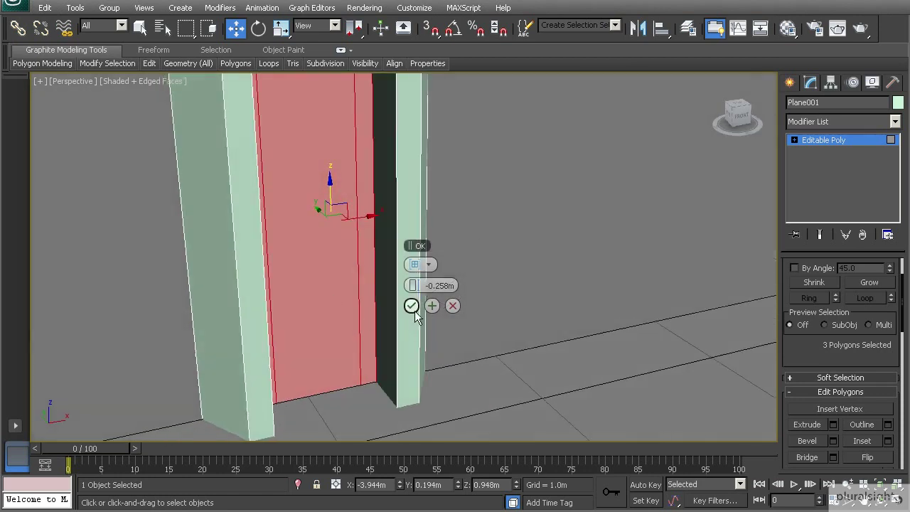
left_click(413, 311)
- Delete the three recessed door polygons and isolate the doorway object from the rest of the scene
scroll(335, 299, "up", 10)
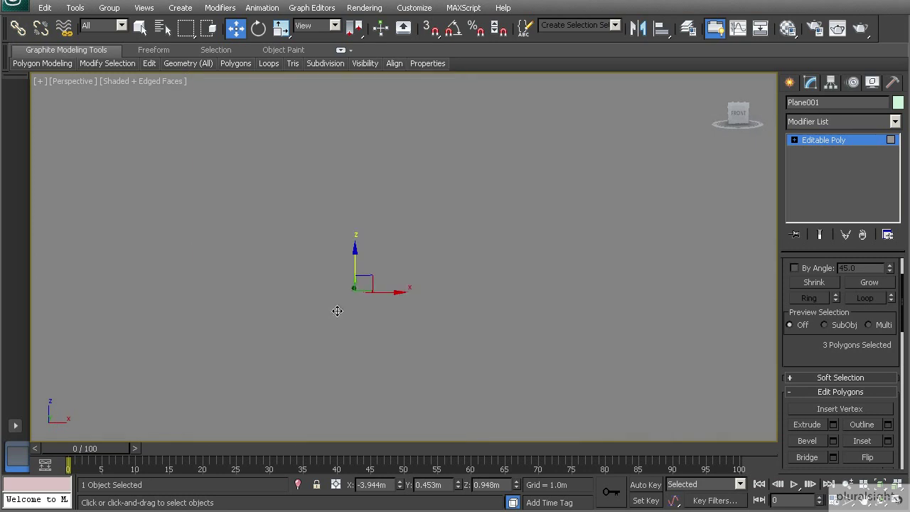
scroll(333, 306, "down", 3)
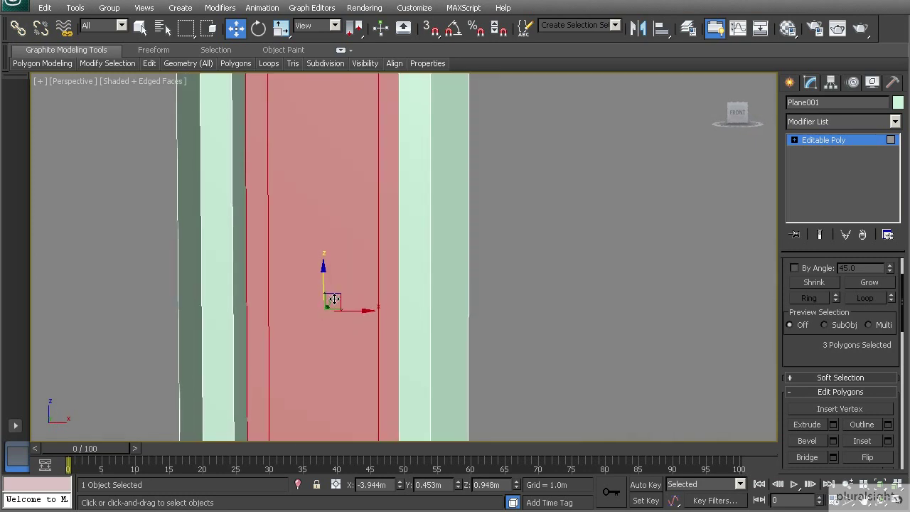
left_click(353, 306)
key("alt+q")
middle_click_drag(347, 280, 327, 266, "alt")
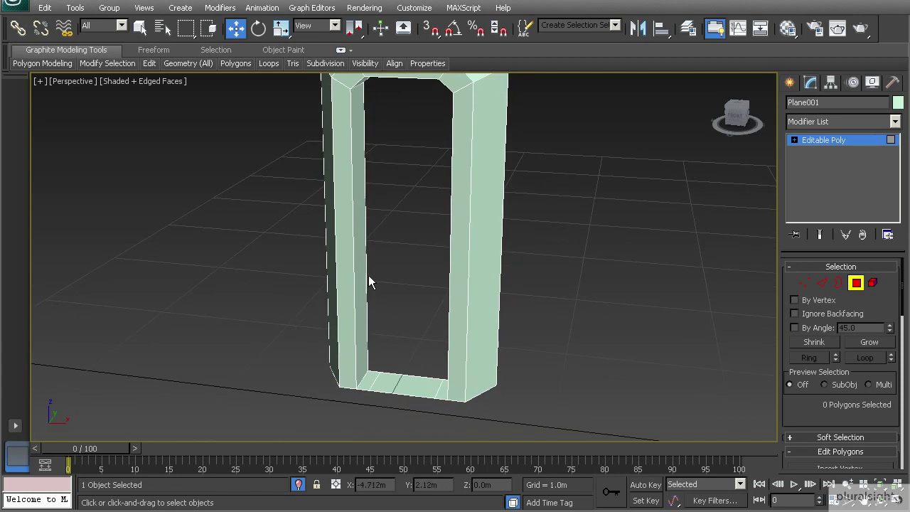
- Select and delete the three floor polygons at the base of the doorway opening
left_click(380, 382)
left_click(416, 387, "ctrl")
left_click(441, 390, "ctrl")
mouse_move(441, 389)
middle_mouse_down("alt")
mouse_move(467, 315)
mouse_move(448, 398)
middle_mouse_up("alt")
key("Delete")
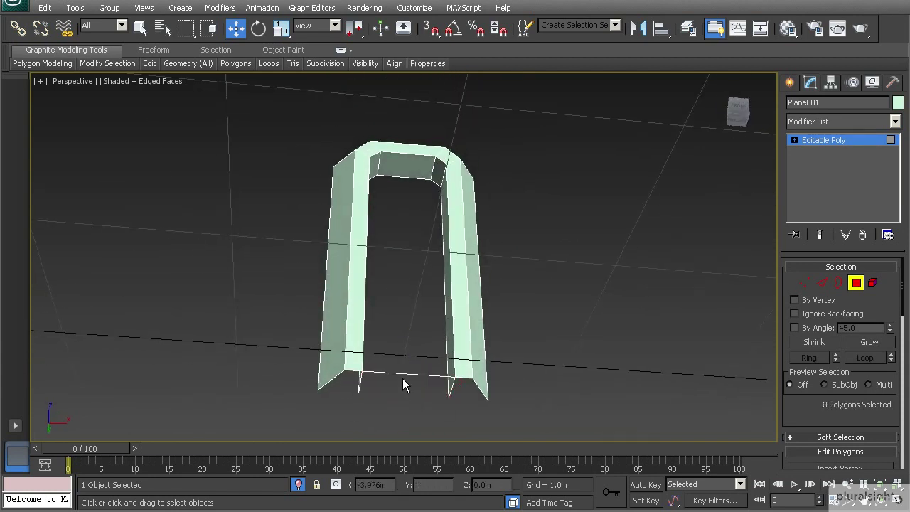
- Delete the leftover thin polygons along the base, between the jambs and beside each jamb's foot
left_click_drag(394, 361, 407, 391)
key("Delete")
scroll(398, 388, "up", 8)
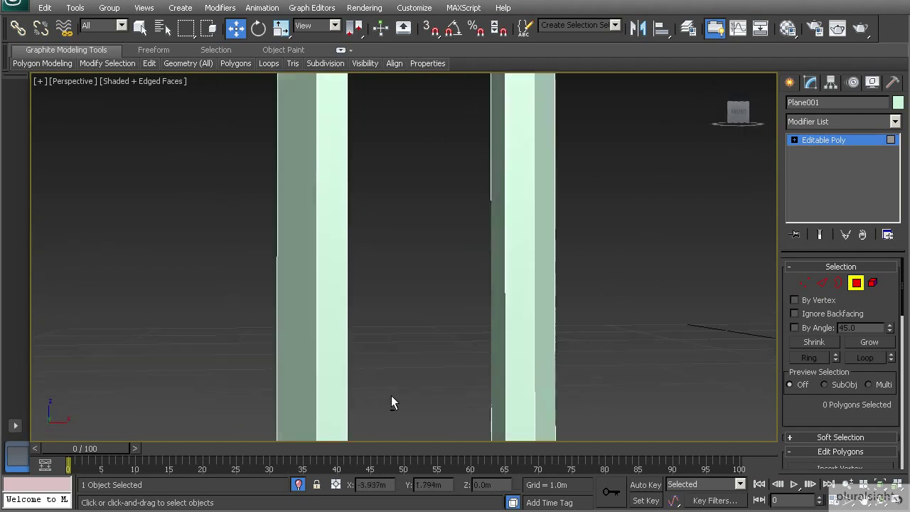
middle_click_drag(381, 387, 374, 371)
left_click(355, 359)
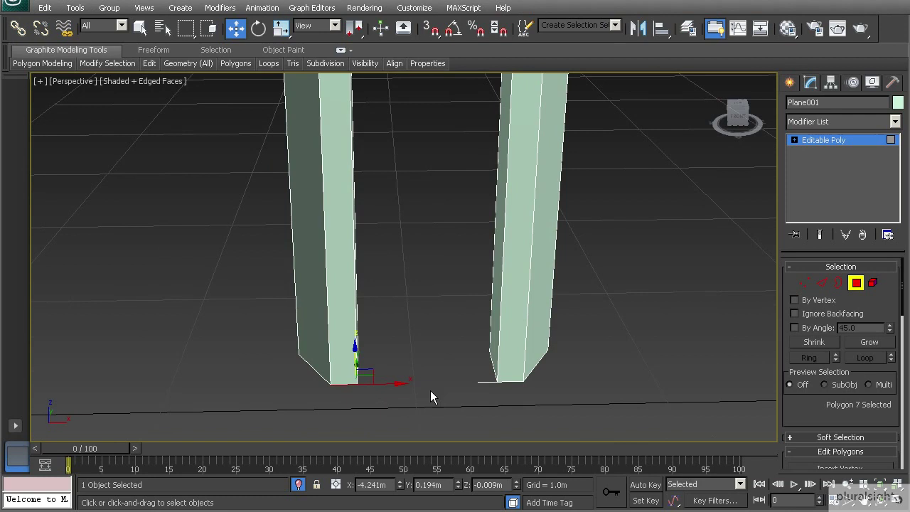
left_click(486, 382, "ctrl")
key("Delete")
- Select the eight vertical edges of both jambs and connect them with two segments
middle_click_drag(447, 394, 402, 438, "alt")
middle_click_drag(416, 318, 400, 254, "alt")
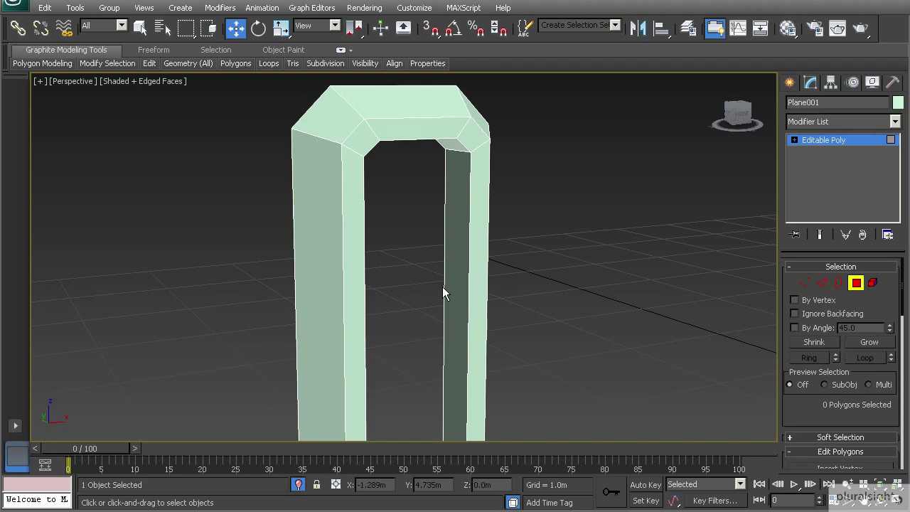
left_click(822, 282)
middle_click_drag(389, 305, 370, 271)
left_click_drag(218, 256, 537, 348)
middle_click_drag(537, 348, 409, 297, "alt")
middle_click_drag(409, 297, 411, 363)
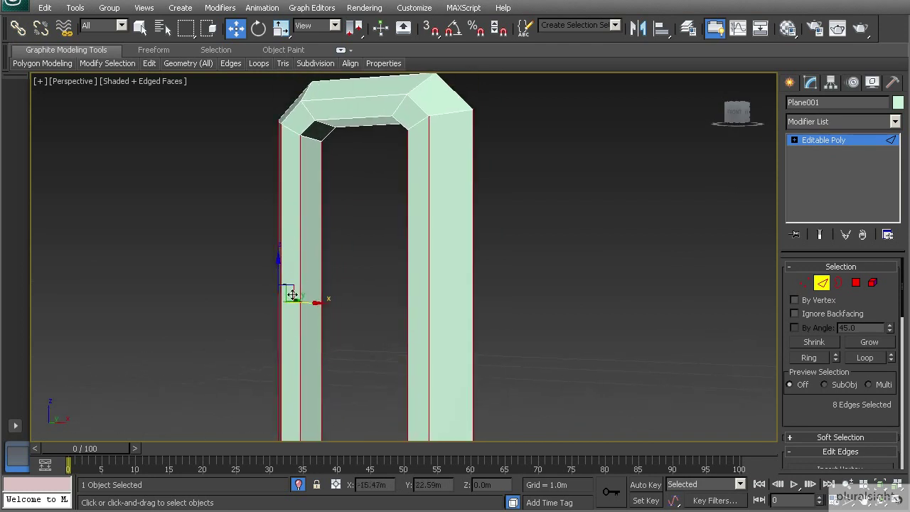
scroll(818, 341, "down", 5)
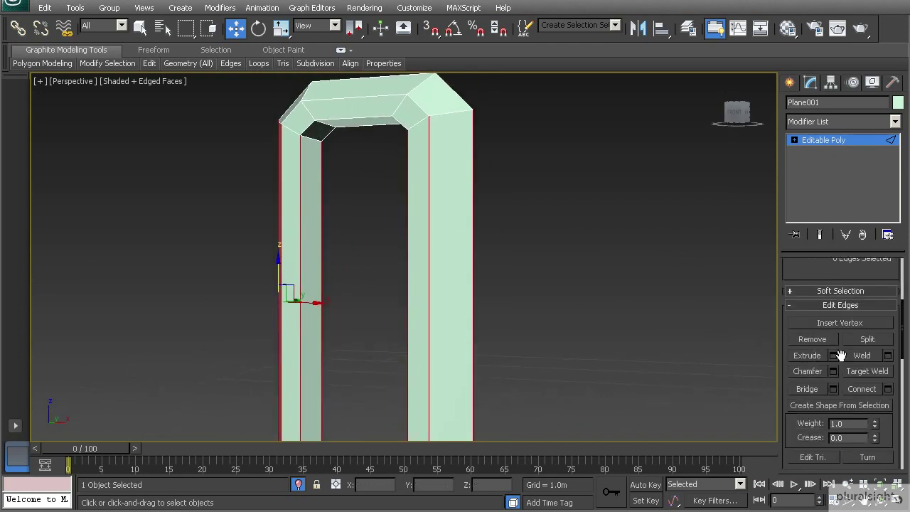
left_click(888, 390)
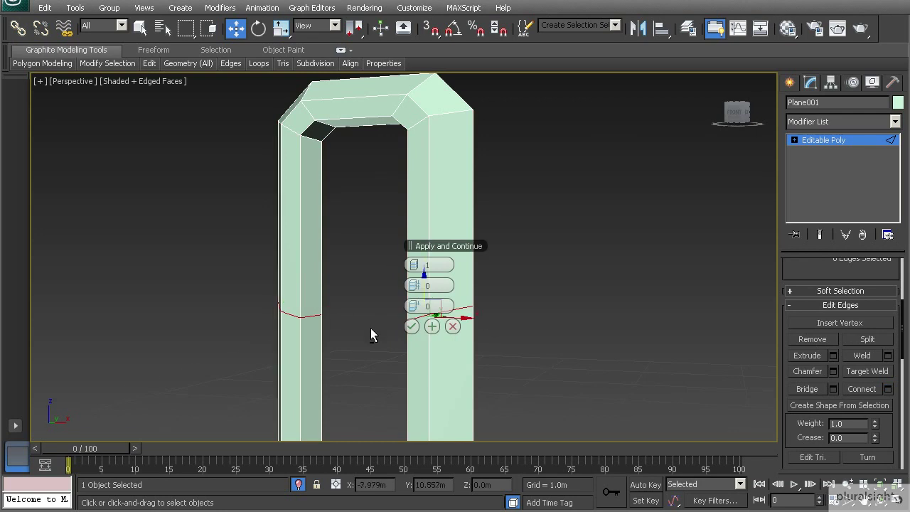
middle_click_drag(371, 326, 419, 329, "alt")
left_click(419, 267)
left_click(419, 266)
left_click(419, 266)
left_click(419, 266)
left_click(409, 265)
left_click(409, 264)
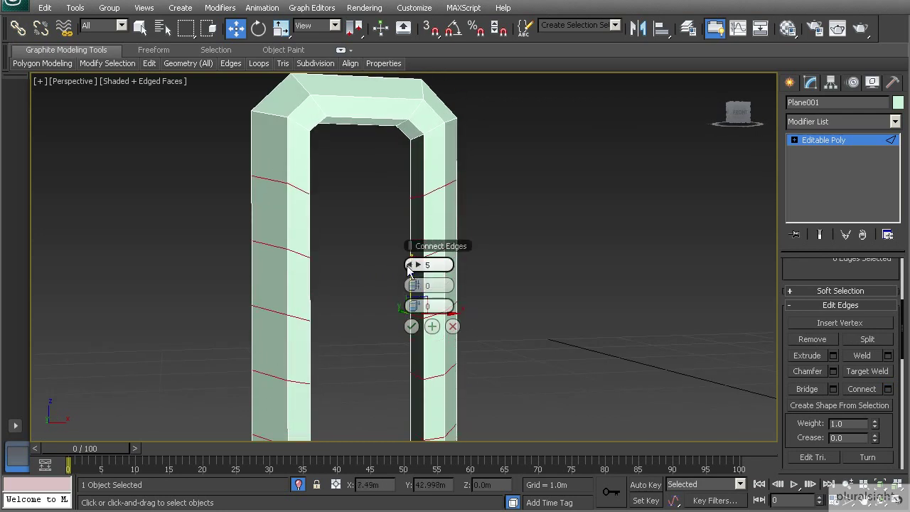
left_click(409, 264)
middle_click_drag(313, 311, 362, 313, "alt")
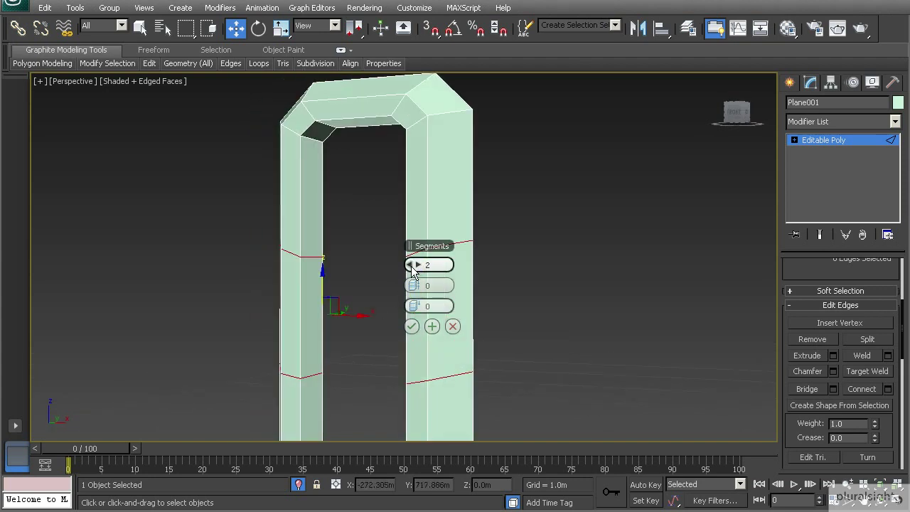
left_click(411, 326)
- Flatten the upper and lower rows of new jamb vertices horizontally, using Make Planar Y on each row
key("f")
scroll(351, 296, "up", 3)
key("1")
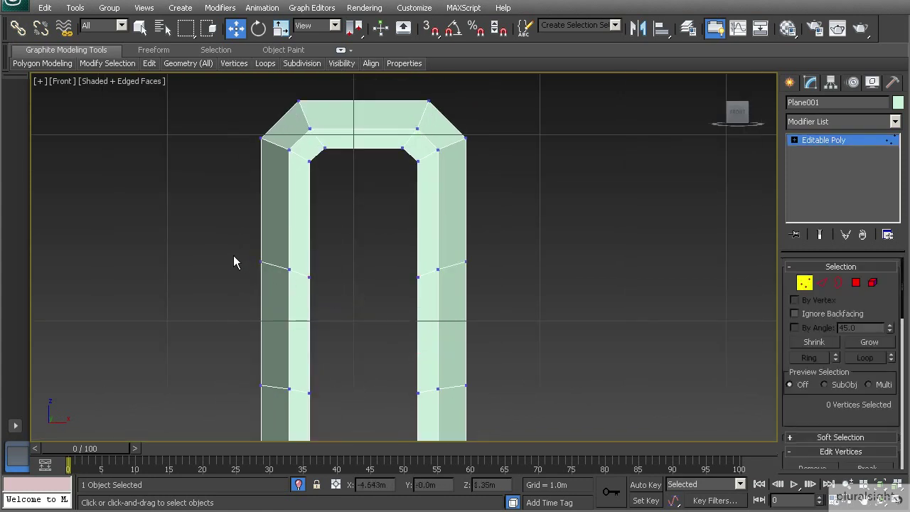
left_click_drag(490, 296, 489, 296)
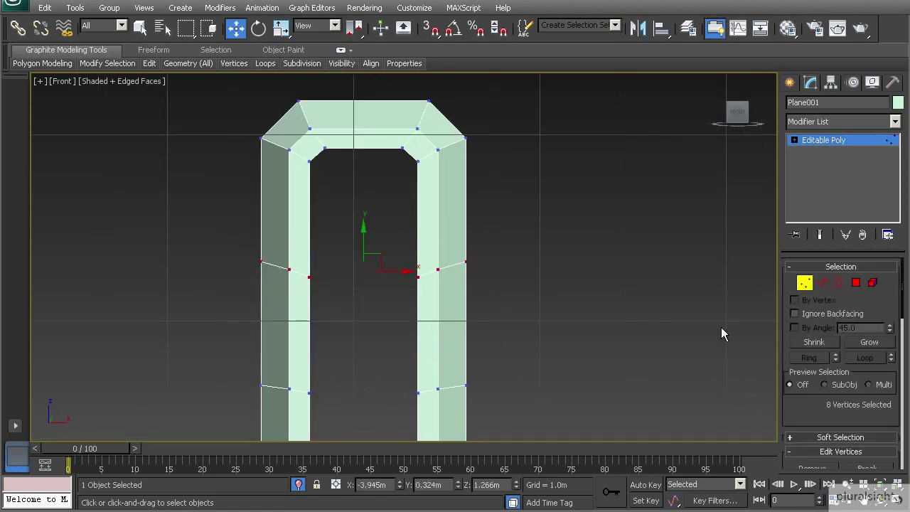
scroll(868, 386, "down", 10)
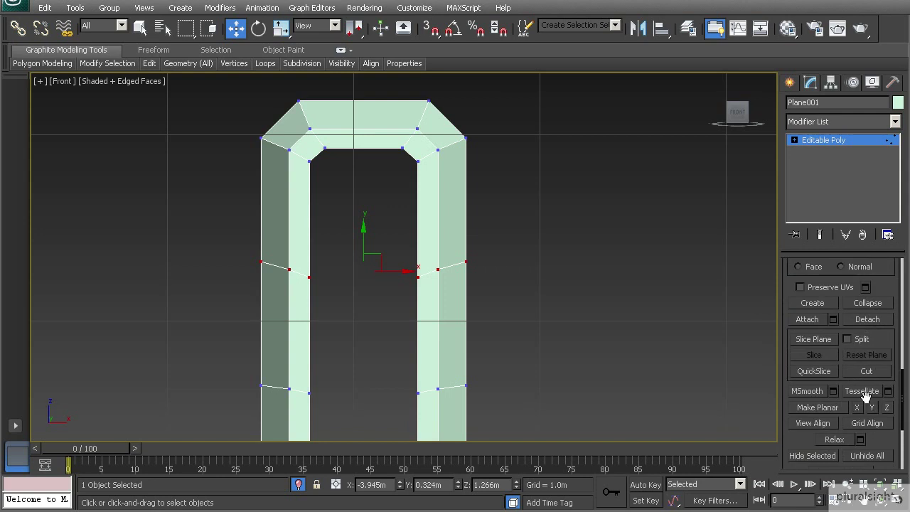
left_click(874, 409)
scroll(874, 411, "down", 1)
middle_click_drag(214, 347, 216, 283)
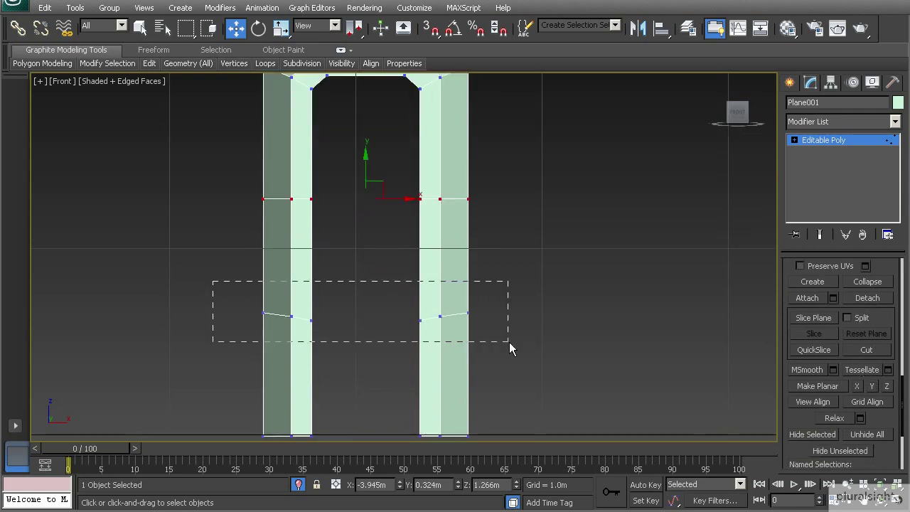
left_click(874, 386)
- Raise the lower row of jamb vertices slightly and lower the upper row to about 1.196 m in Z
left_click_drag(373, 298, 370, 273)
left_click_drag(450, 224, 449, 223)
left_click_drag(365, 173, 365, 186)
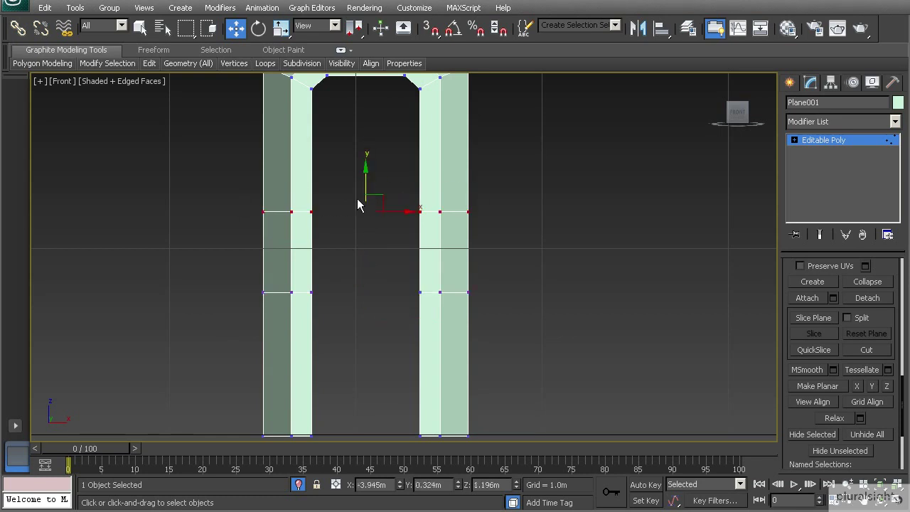
- Connect the eight jamb edges between the two rows with two segments and a pinch of 44
key("2")
left_click_drag(244, 246, 457, 272)
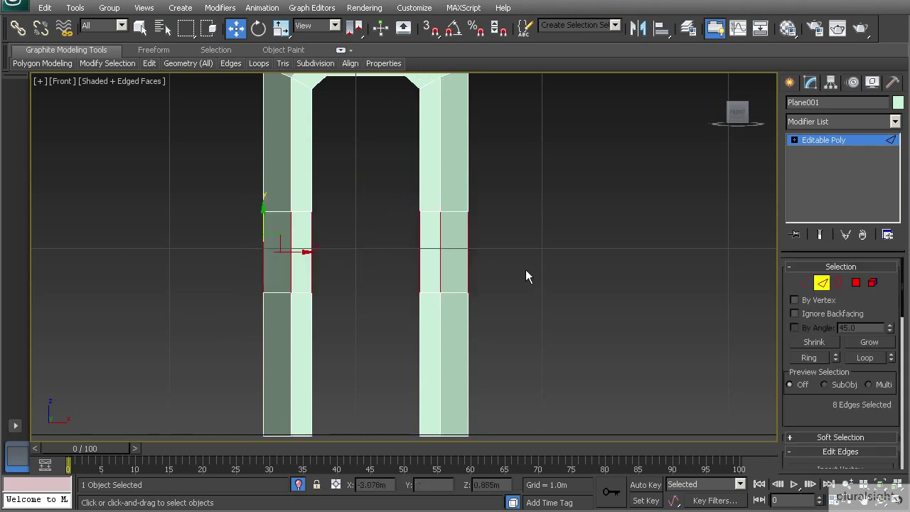
scroll(837, 398, "down", 3)
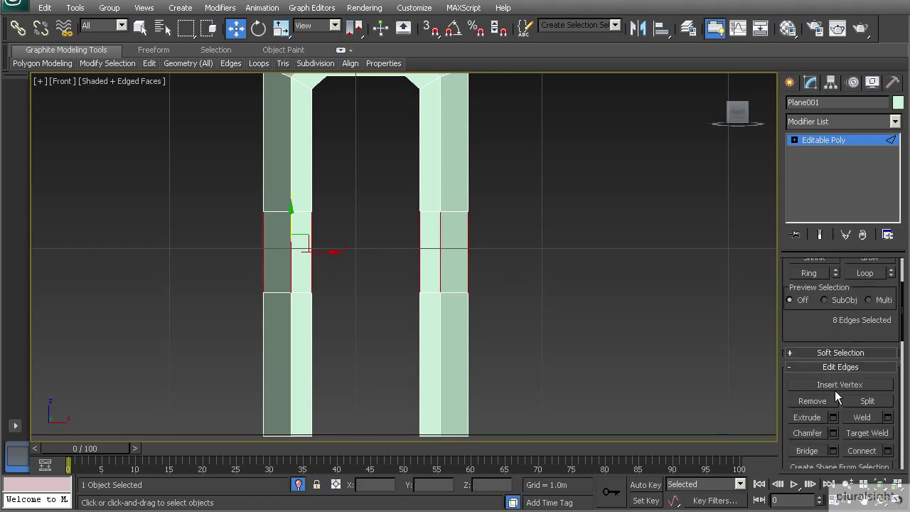
left_click(888, 451)
left_click_drag(420, 291, 545, 288)
left_click(411, 326)
- Select the middle front polygon on each jamb and move both back along Y to form notches
scroll(402, 315, "down", 2)
key("p")
middle_click_drag(400, 315, 416, 287, "alt")
key("4")
middle_click_drag(370, 266, 351, 256, "alt")
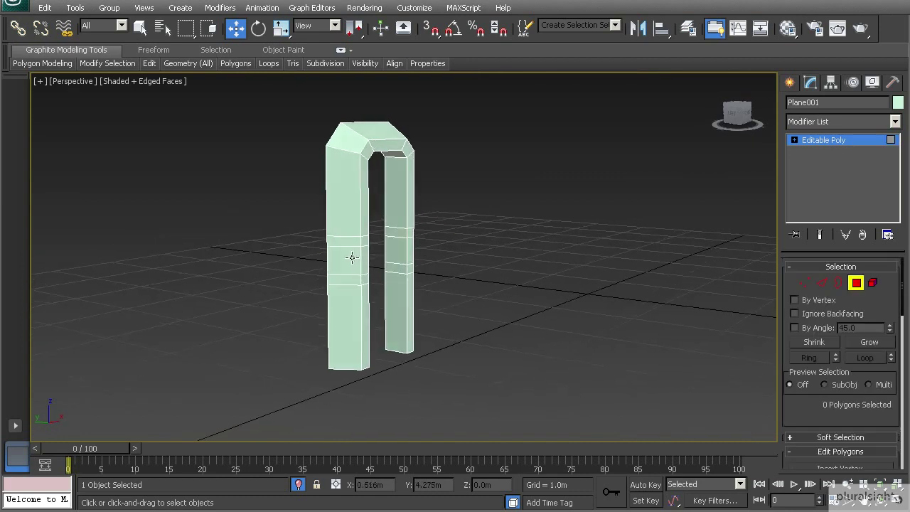
left_click(367, 257)
left_click(402, 250, "ctrl")
scroll(390, 263, "up", 4)
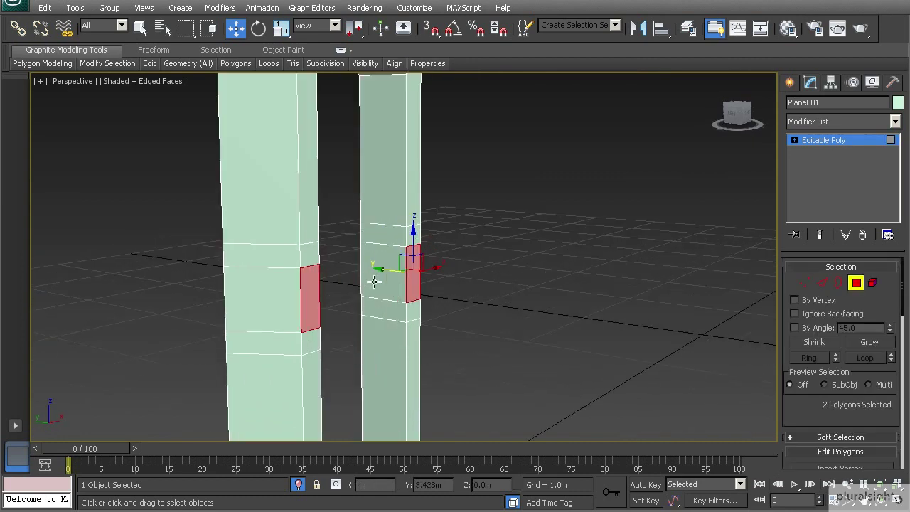
left_click_drag(372, 269, 353, 266)
middle_click_drag(340, 265, 338, 304, "alt")
left_click(441, 278)
- Select the 16 vertices of the notches' two lower rows and move them down to about 0.732 m in Z
key("f")
scroll(298, 295, "up", 4)
key("1")
left_click_drag(229, 266, 491, 305)
left_click_drag(364, 256, 366, 266)
- Select the four horizontal edges of the lintel and connect them with two segments and a pinch of 0
key("p")
middle_click_drag(347, 285, 380, 284, "alt")
middle_click_drag(366, 151, 399, 157)
scroll(367, 212, "up", 3)
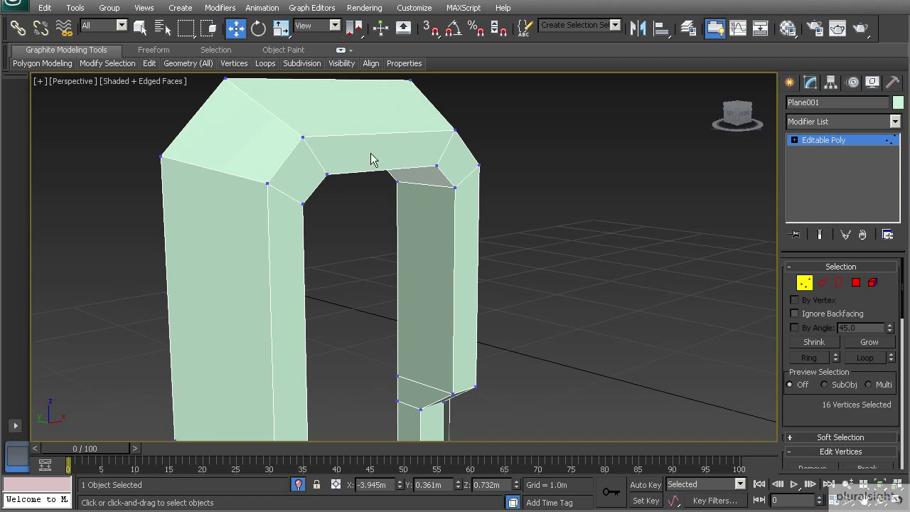
middle_click_drag(373, 143, 295, 259, "alt")
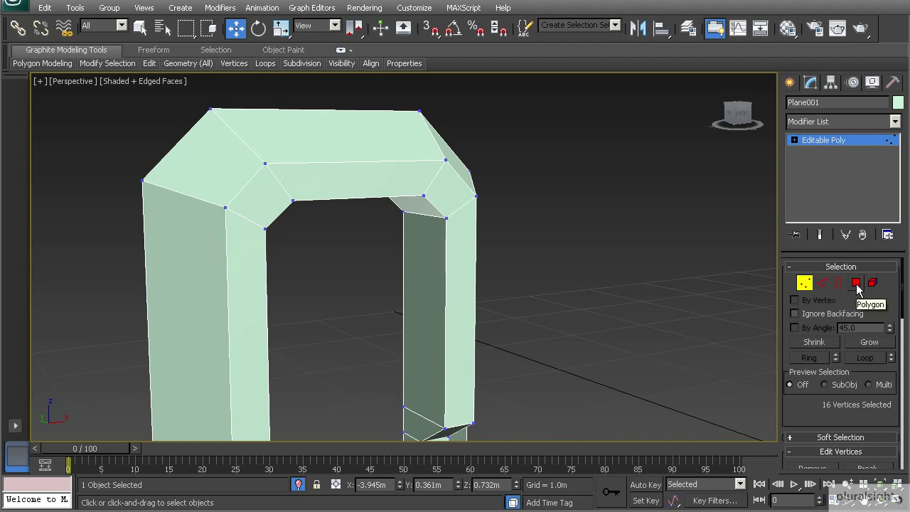
left_click(823, 284)
middle_click_drag(640, 270, 340, 184, "alt")
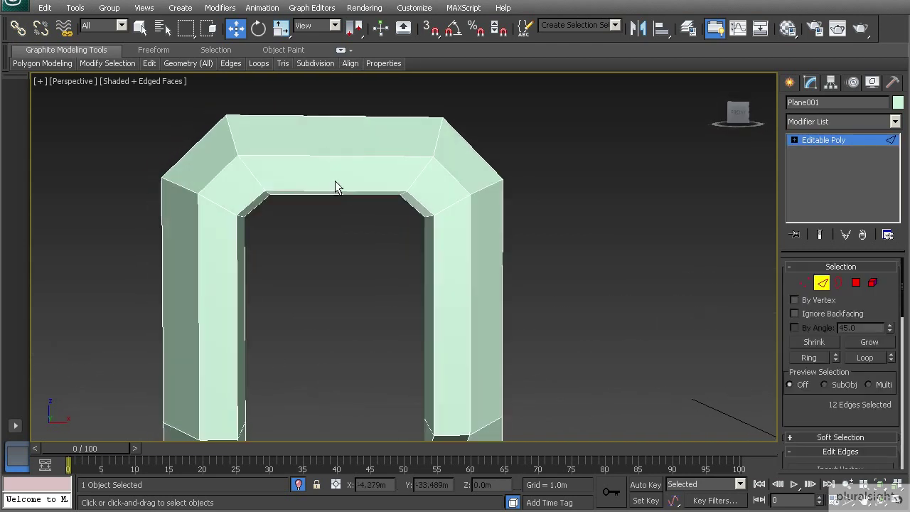
left_click_drag(322, 102, 334, 248)
scroll(839, 377, "down", 5)
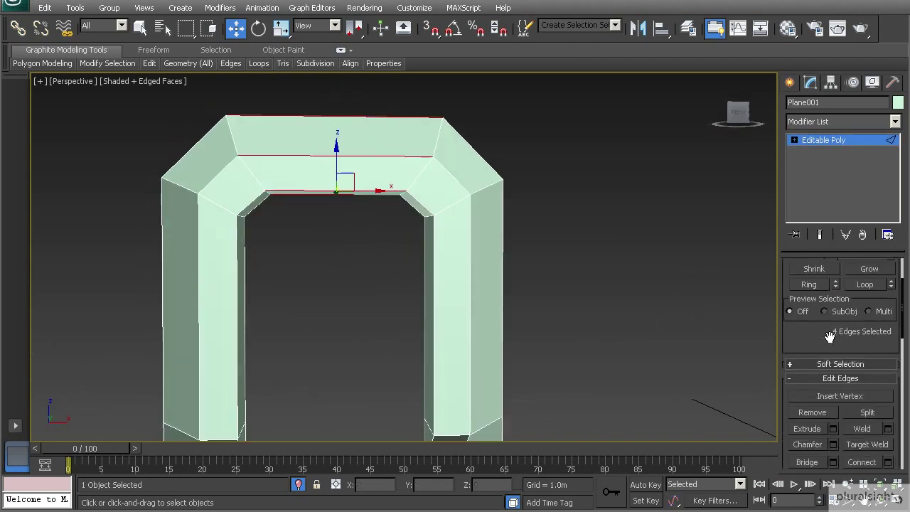
left_click(888, 419)
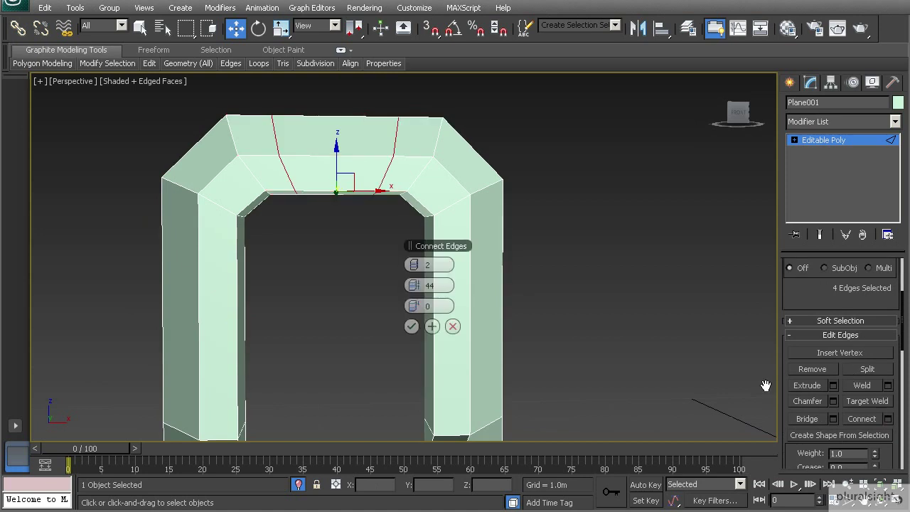
right_click(412, 290)
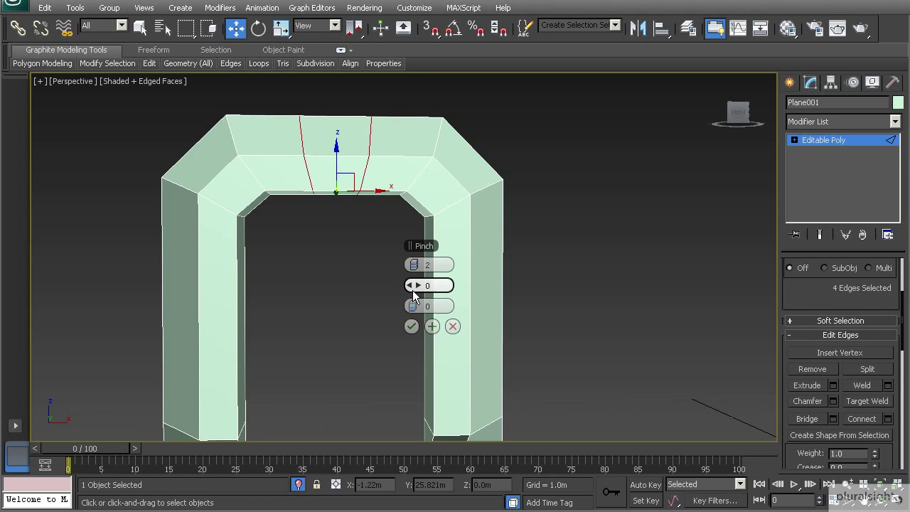
left_click(412, 326)
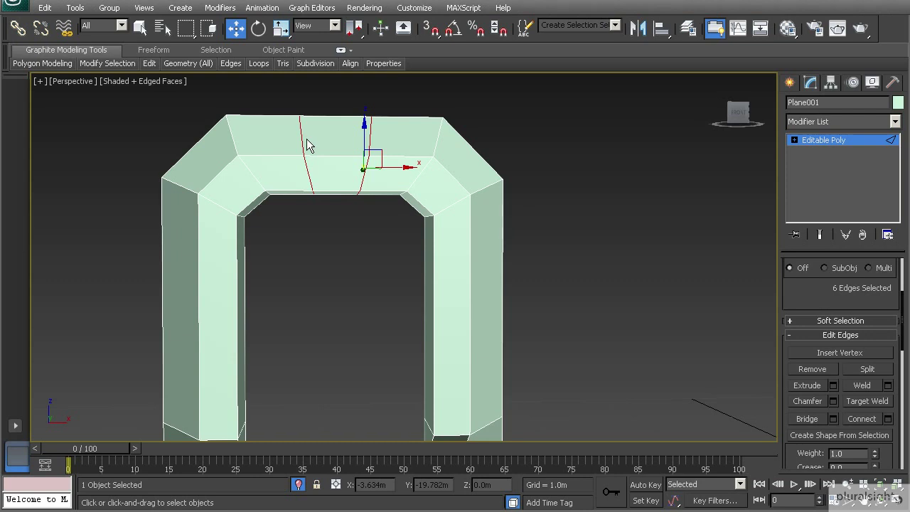
- Straighten the two new lintel vertex columns vertically, using Make Planar X on each column
key("f")
key("1")
scroll(320, 164, "up", 5)
middle_click_drag(349, 148, 361, 197)
left_click_drag(378, 227, 377, 227)
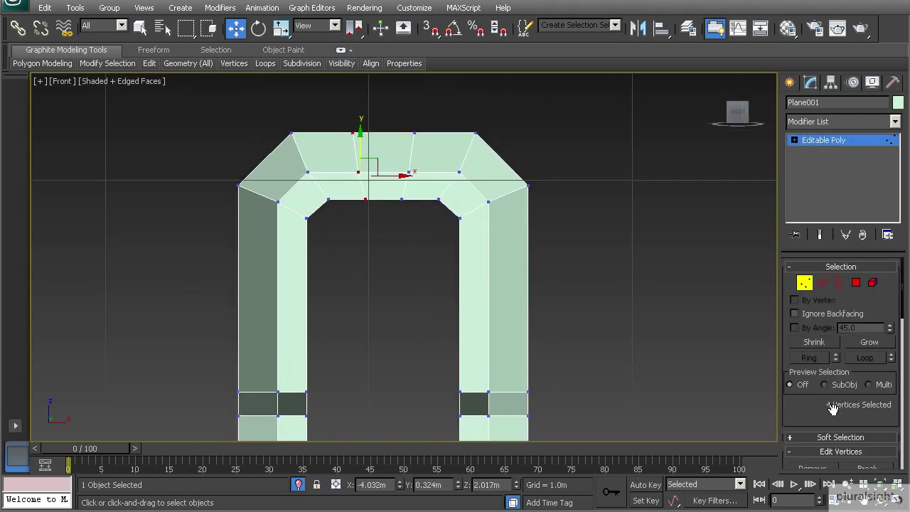
scroll(846, 394, "down", 8)
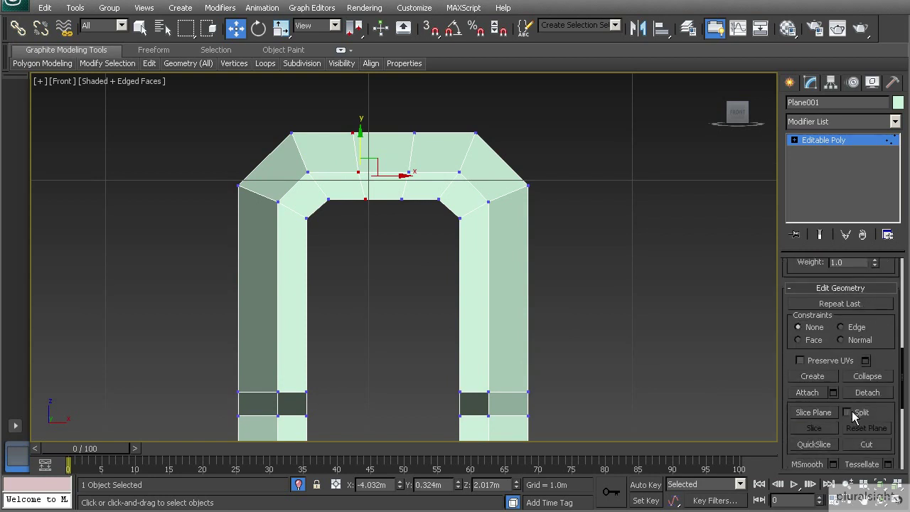
scroll(854, 413, "down", 3)
left_click(857, 417)
left_click_drag(410, 219, 412, 220)
left_click(858, 418)
- Ring-select the lintel's four edges between the two columns and connect them with two segments and a pinch of 68
scroll(378, 172, "up", 4)
scroll(356, 195, "up", 2)
key("p")
key("2")
key("alt+r")
middle_click_drag(355, 153, 354, 209, "alt")
scroll(872, 406, "down", 3)
left_click(889, 400)
left_click_drag(430, 285, 610, 303)
middle_click_drag(338, 236, 323, 240, "alt")
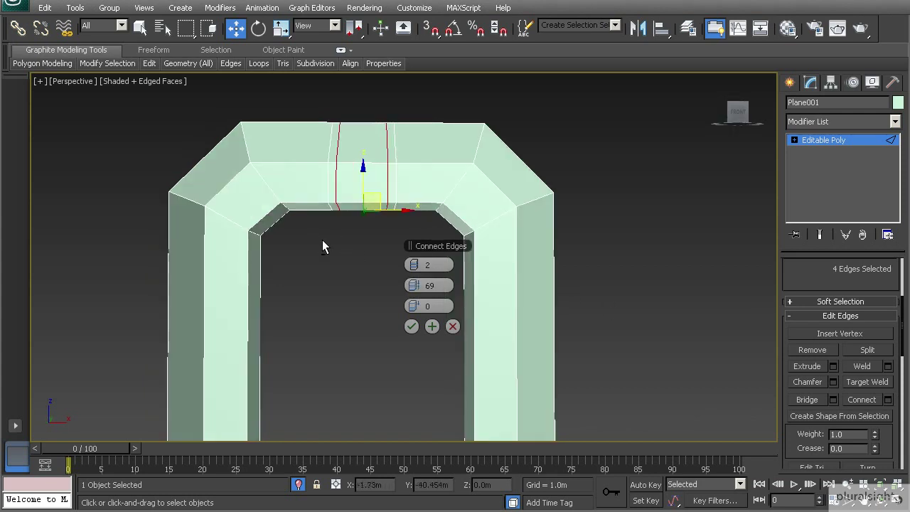
left_click(412, 327)
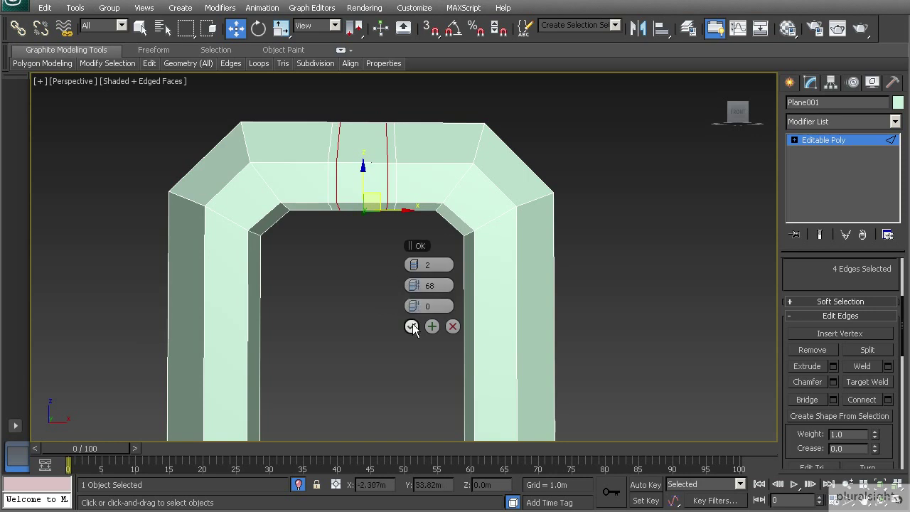
- Raise the lintel's middle segment between the two inner columns, moving its front upper edge to about 2.127 m in Z and lifting the top behind it
left_click(360, 163)
middle_click_drag(368, 152, 401, 193, "alt")
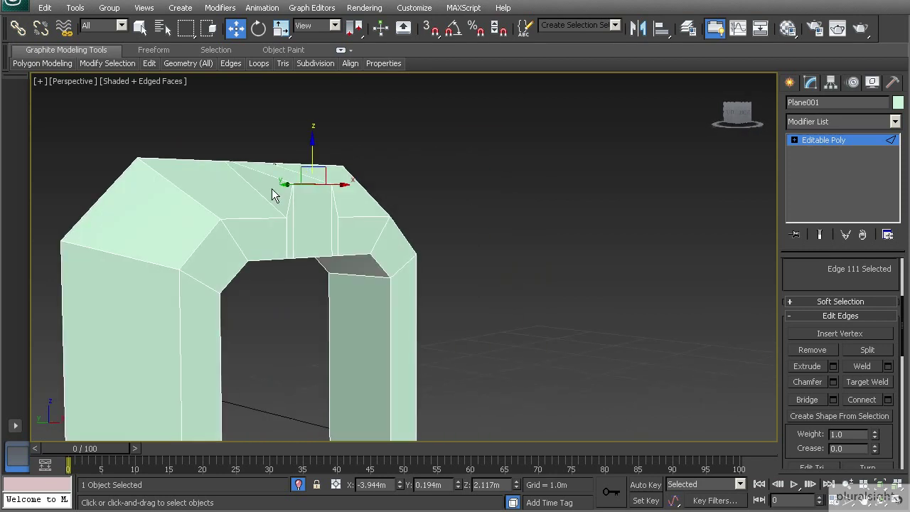
middle_click_drag(294, 200, 238, 203, "alt")
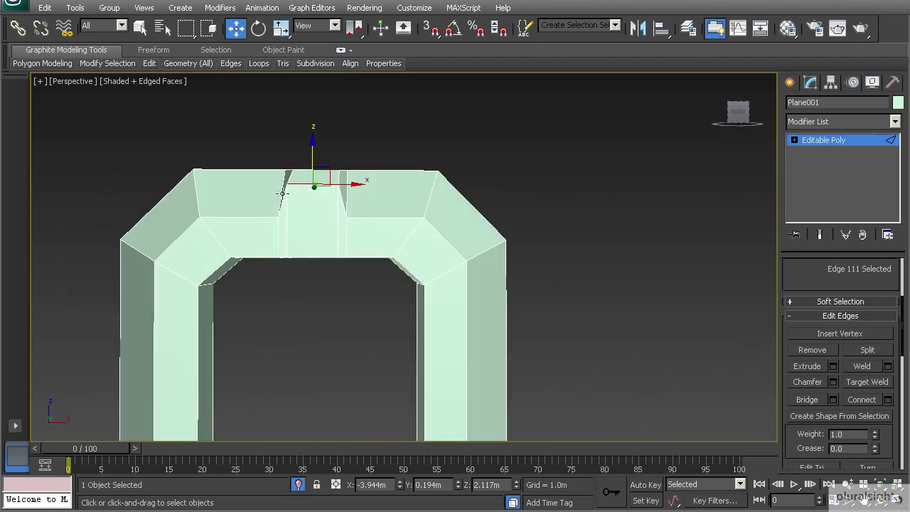
middle_click_drag(300, 168, 321, 167, "alt")
left_click_drag(312, 155, 311, 150)
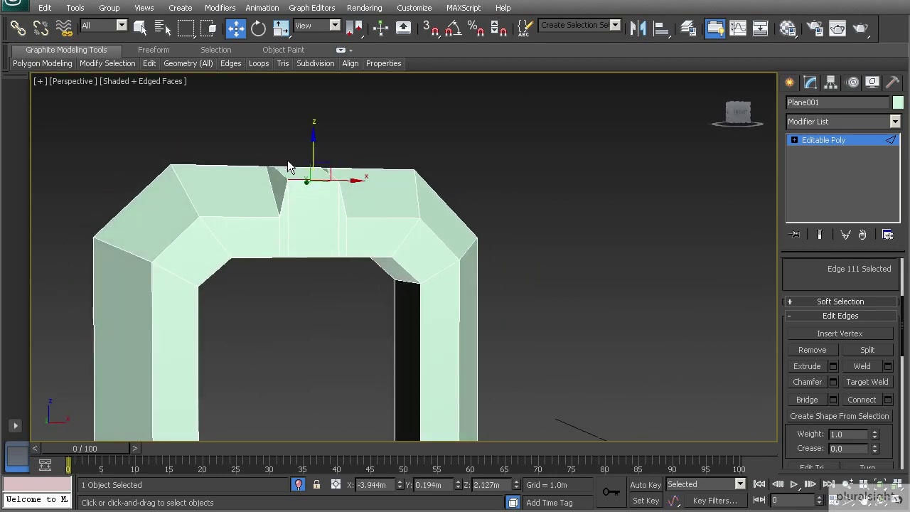
left_click(288, 163)
middle_click_drag(291, 144, 302, 223, "alt")
- Select the two outer vertical front edges beside the lintel's raised block, convert them to vertices, and scale these apart along X
left_click(266, 229)
left_click(326, 234, "ctrl")
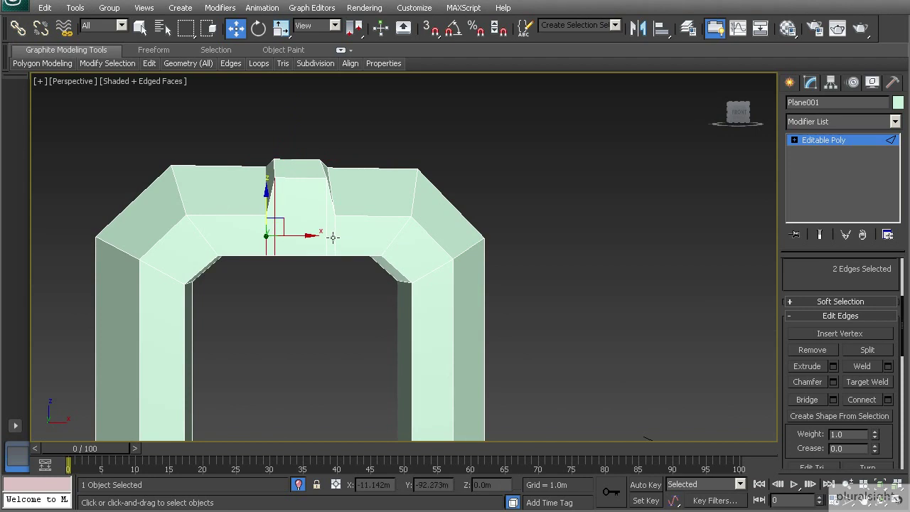
left_click(337, 235)
left_click(265, 235, "ctrl")
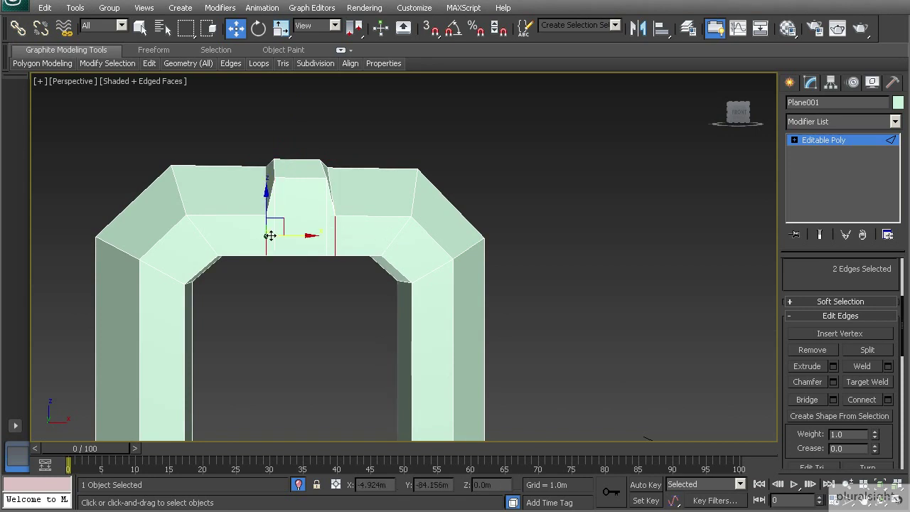
key("r")
middle_click_drag(218, 234, 294, 240, "alt")
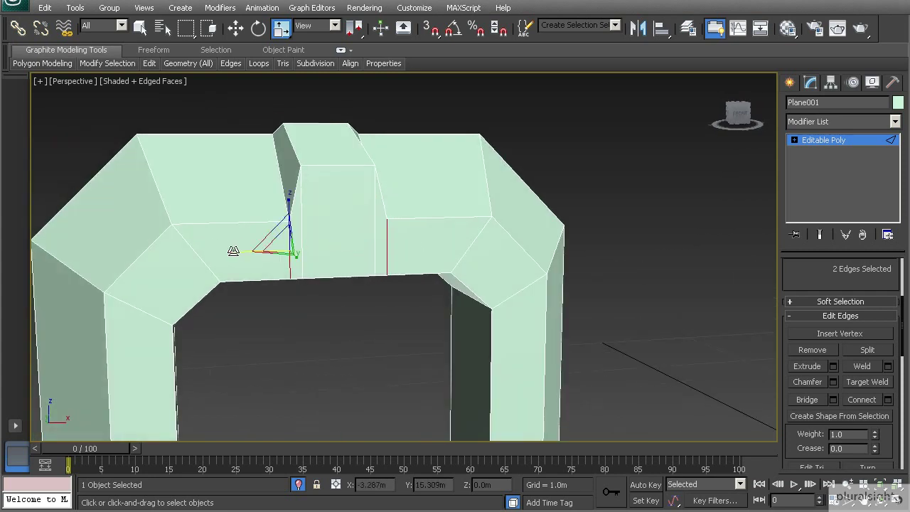
left_click_drag(800, 275, 800, 424)
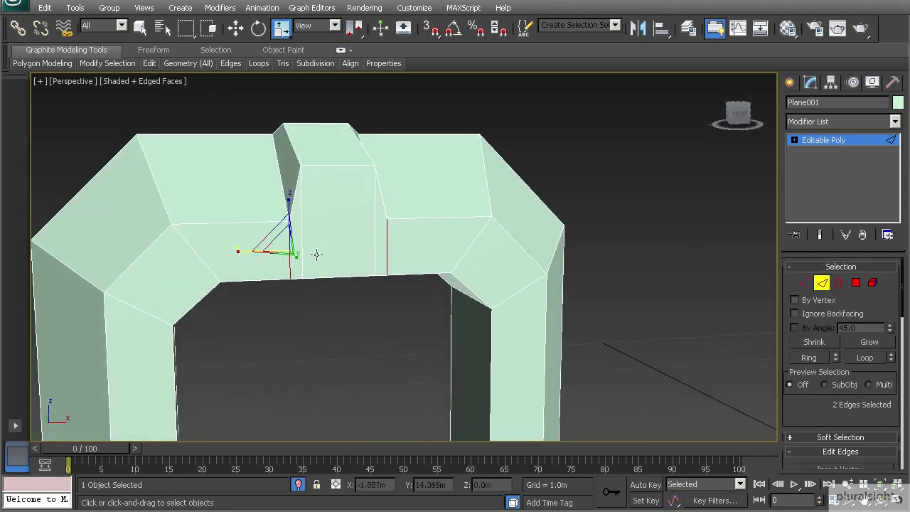
left_click(804, 283, "ctrl")
mouse_move(319, 244)
middle_mouse_down("alt")
mouse_move(320, 226)
mouse_move(324, 253)
middle_mouse_up("alt")
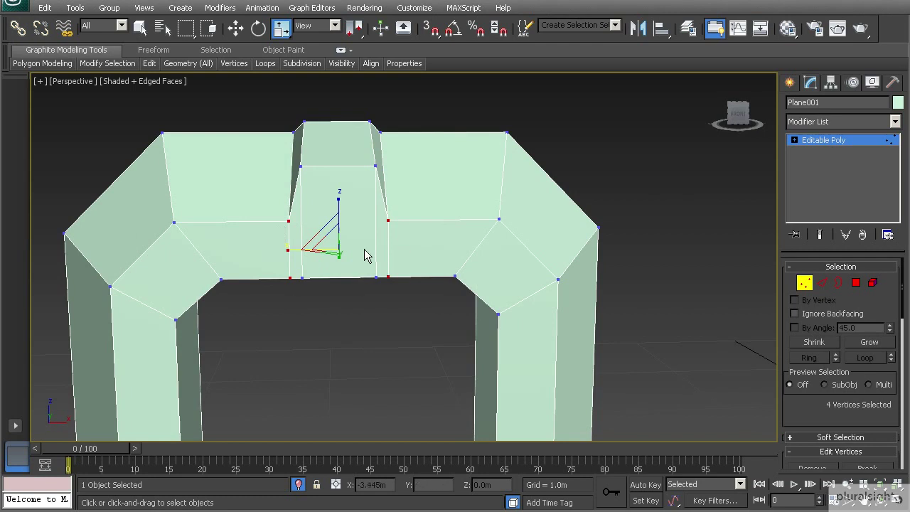
left_click_drag(287, 249, 266, 246)
middle_click_drag(266, 246, 335, 239, "alt")
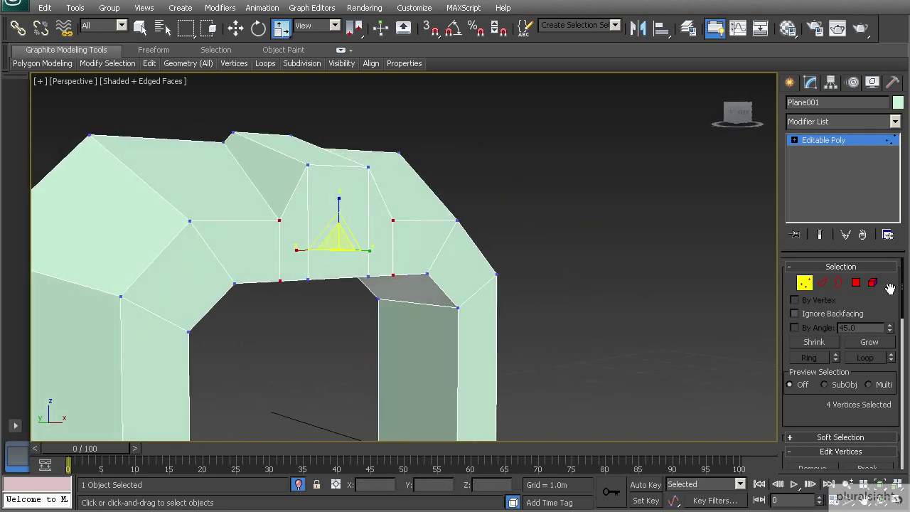
- Select the three front polygons of the lintel's keystone area and inset them as a group
left_click(856, 283)
left_click(313, 242)
left_click(298, 242, "ctrl")
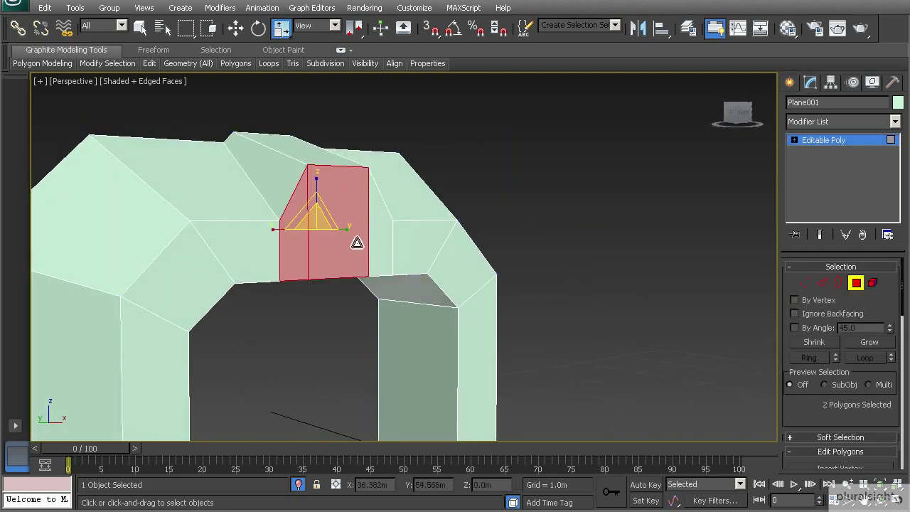
left_click(373, 243, "ctrl")
scroll(825, 320, "down", 5)
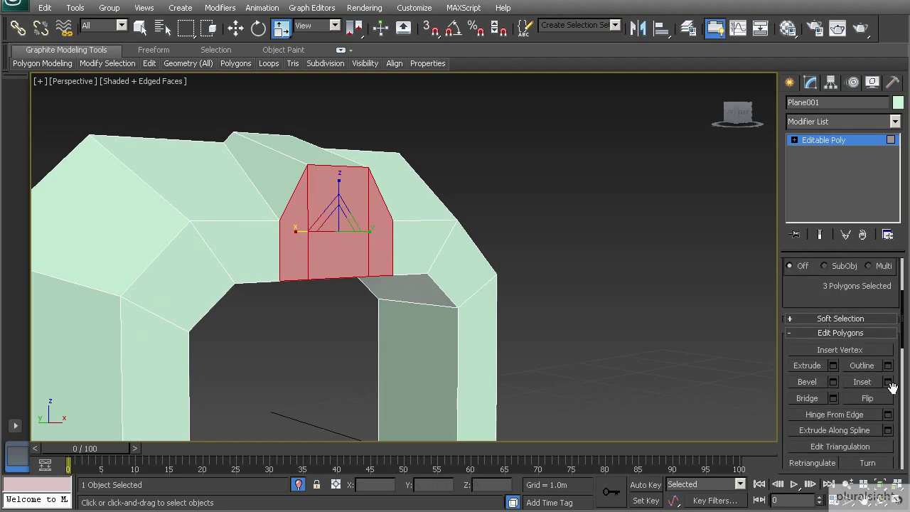
left_click(889, 383)
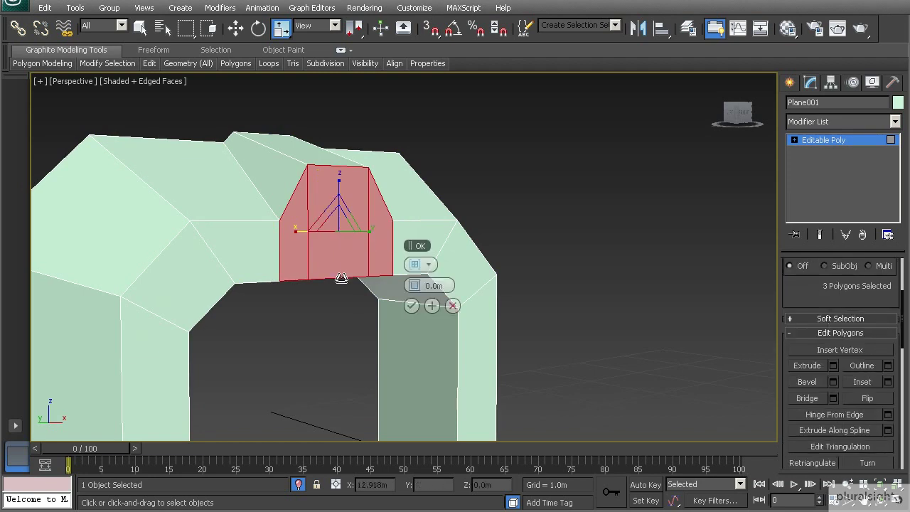
mouse_move(418, 286)
left_mouse_down()
mouse_move(440, 286)
mouse_move(427, 286)
left_mouse_up()
left_click(411, 306)
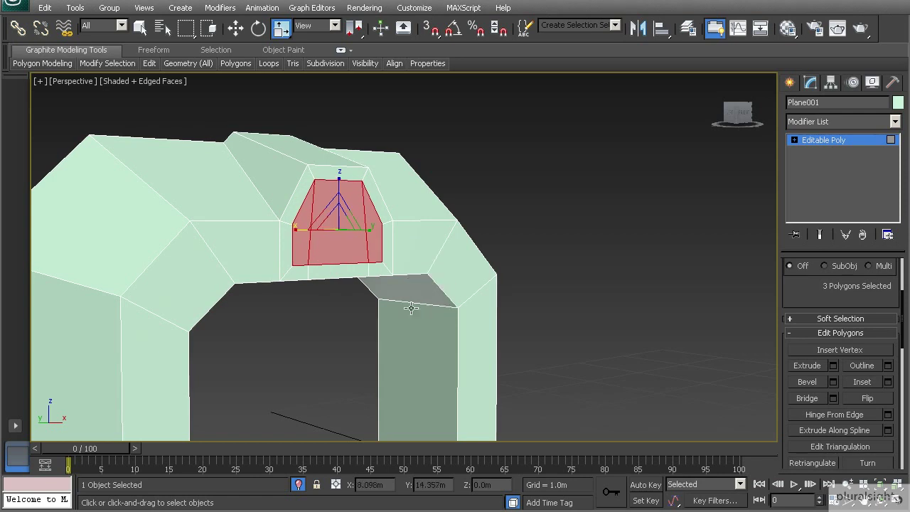
- Bevel the inset keystone polygons inward with a height of about -0.053 m and an outline of -0.01 m
left_click(833, 382)
middle_click_drag(346, 291, 342, 305)
left_click_drag(401, 290, 341, 293)
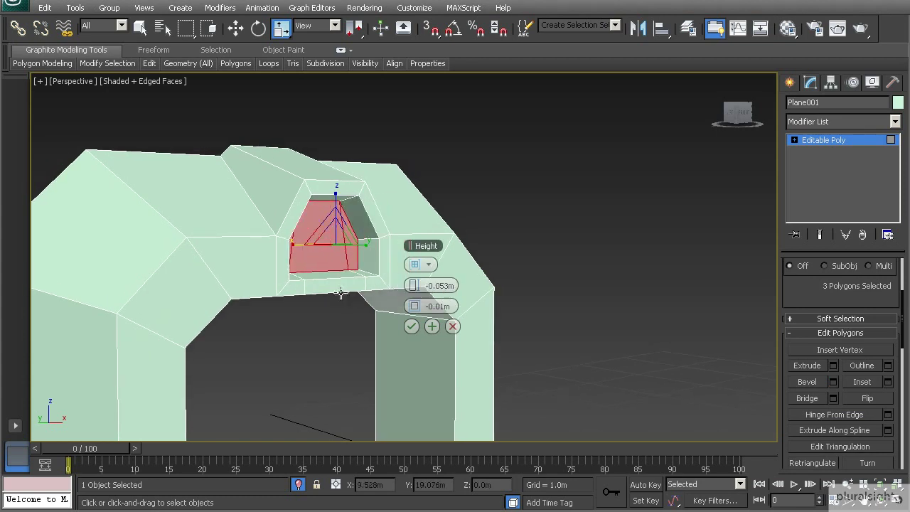
left_click(417, 326)
- Add a TurboSmooth modifier to the whole frame with 2 iterations and Isoline Display enabled
middle_click_drag(417, 328, 362, 269, "alt")
scroll(356, 242, "up", 3)
middle_click_drag(355, 220, 353, 201, "alt")
middle_click_drag(344, 269, 388, 281, "alt")
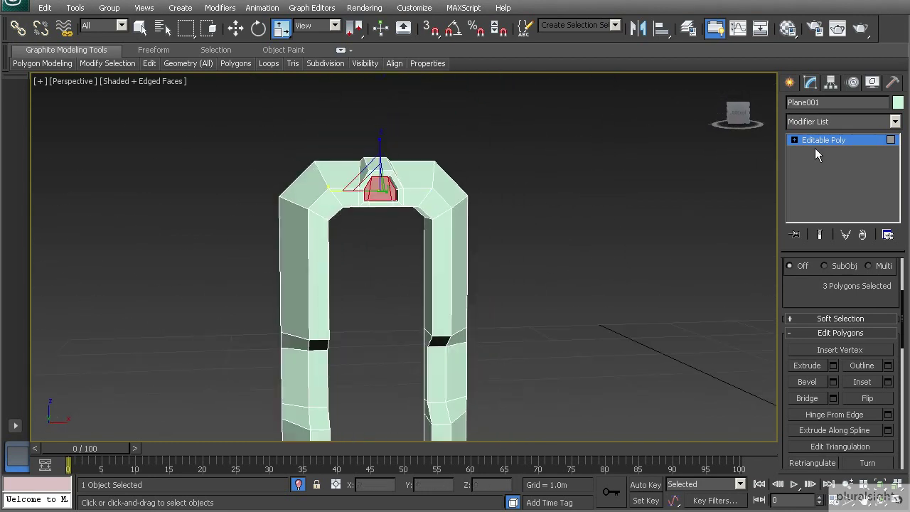
left_click(821, 141)
left_click(895, 122)
scroll(839, 299, "down", 15)
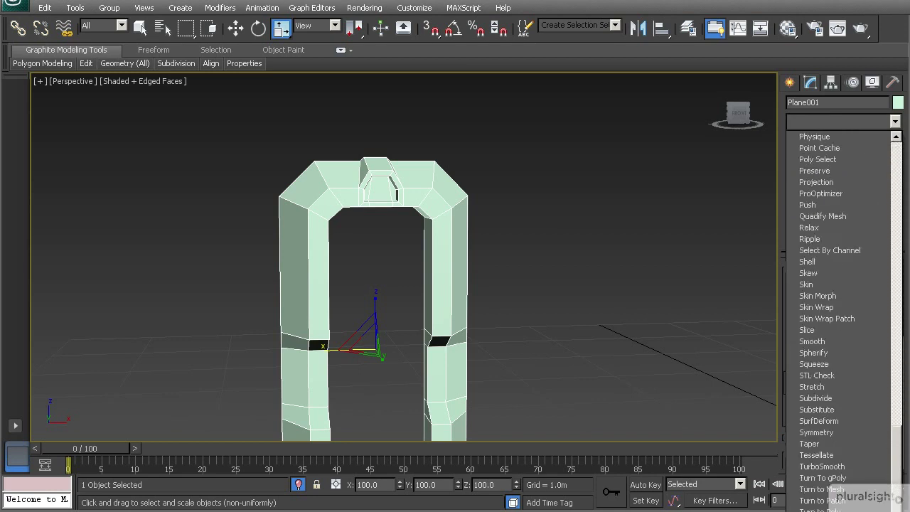
left_click(823, 467)
middle_click_drag(412, 284, 360, 308, "alt")
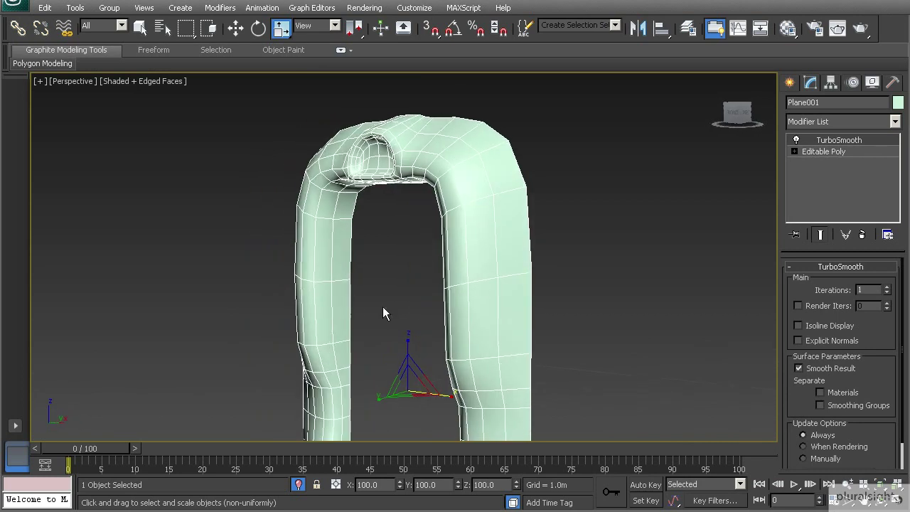
left_click(887, 287)
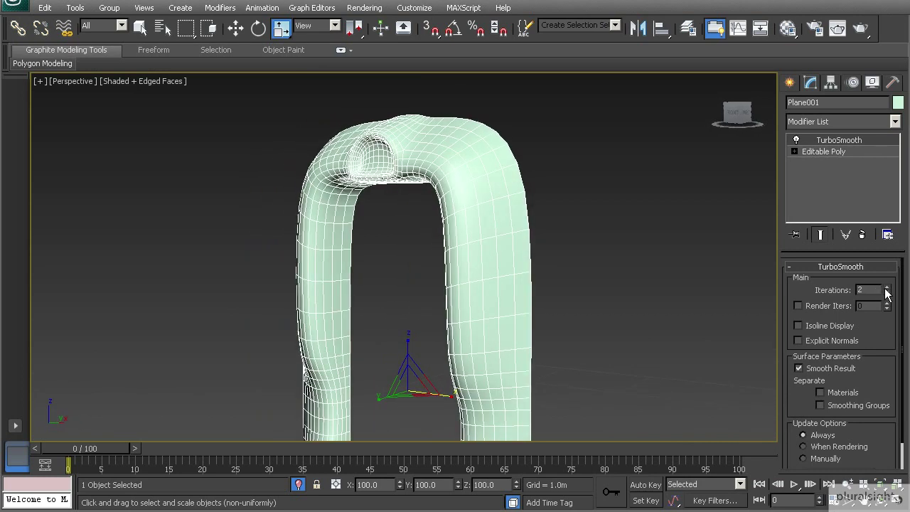
left_click(800, 327)
- Return to the Editable Poly's edge level beneath TurboSmooth, with the smoothed end result shown
middle_click_drag(424, 232, 409, 258, "alt")
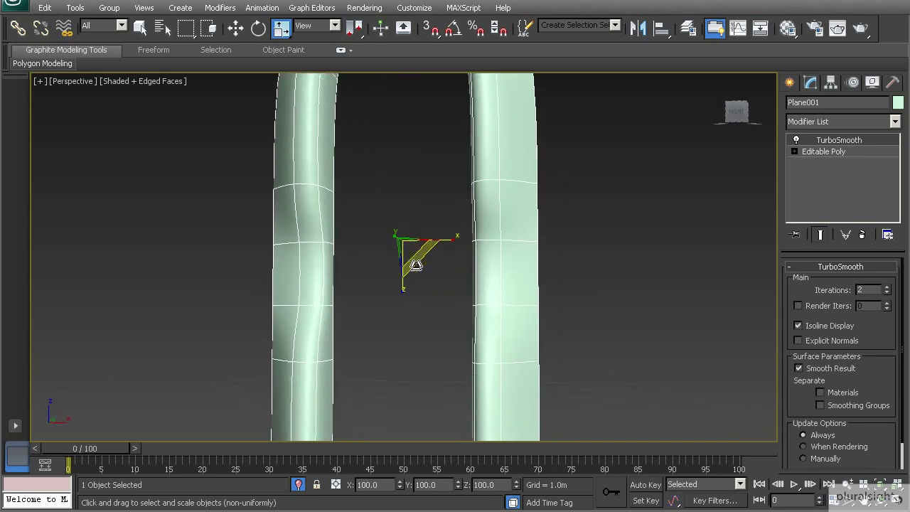
middle_click_drag(491, 199, 366, 212, "alt")
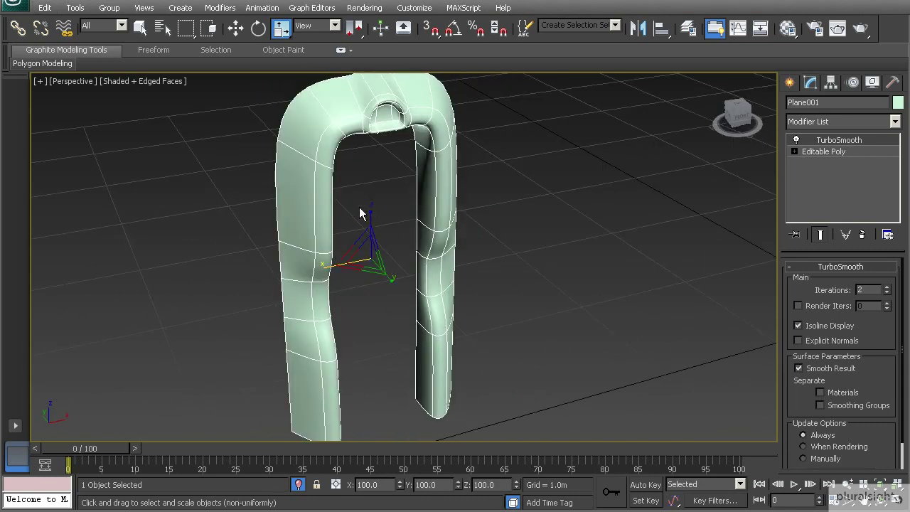
middle_click_drag(308, 136, 377, 154)
middle_click_drag(447, 158, 344, 184, "alt")
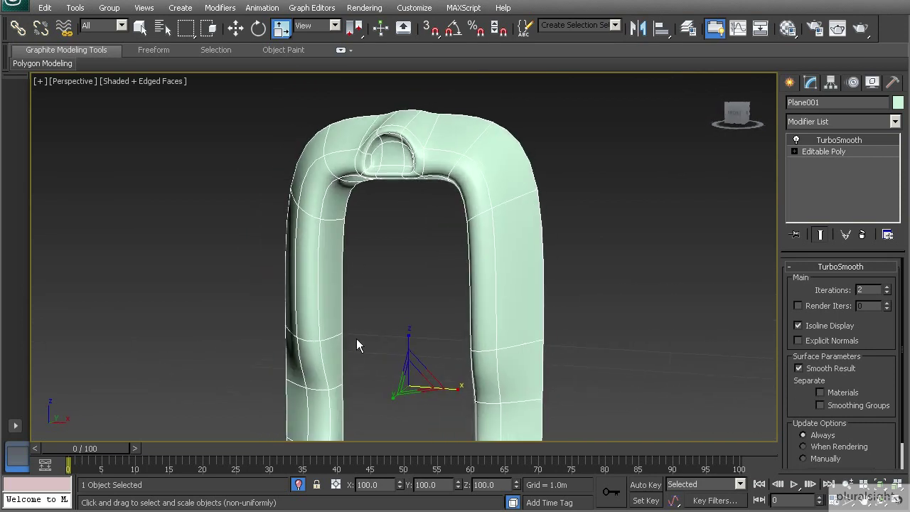
left_click(835, 152)
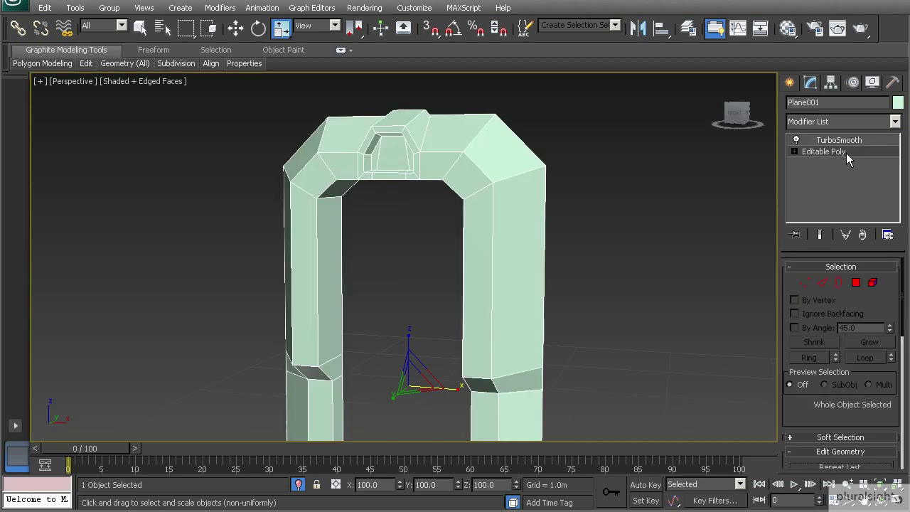
left_click(821, 234)
middle_click_drag(402, 233, 372, 211, "alt")
middle_click_drag(319, 378, 322, 349, "alt")
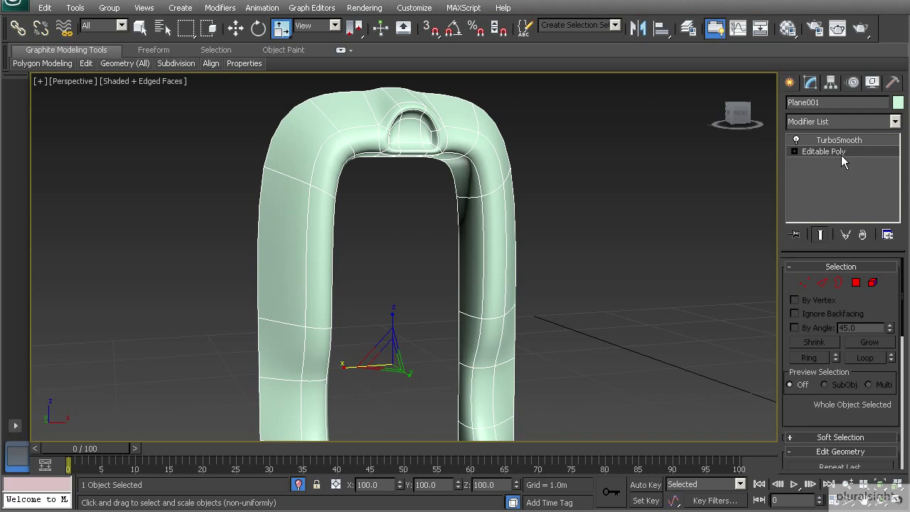
left_click(822, 282)
middle_click_drag(350, 231, 288, 301, "alt")
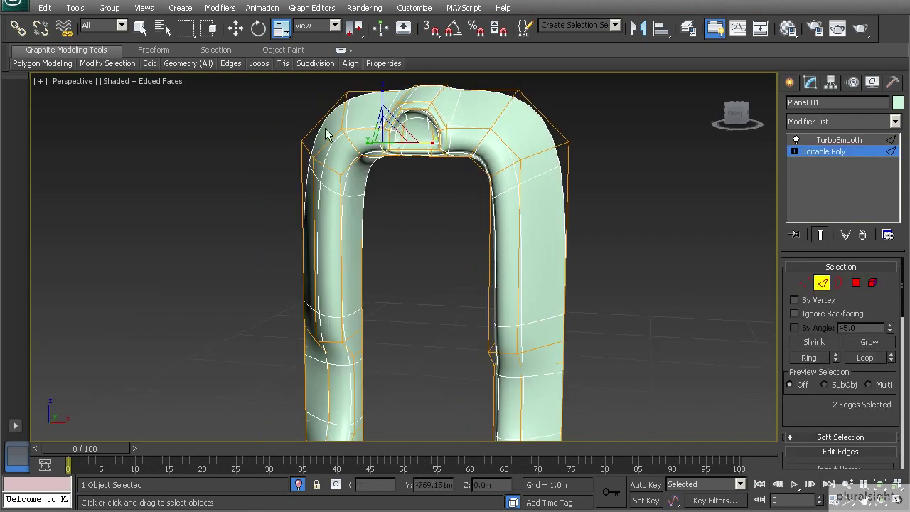
middle_click_drag(540, 320, 536, 331)
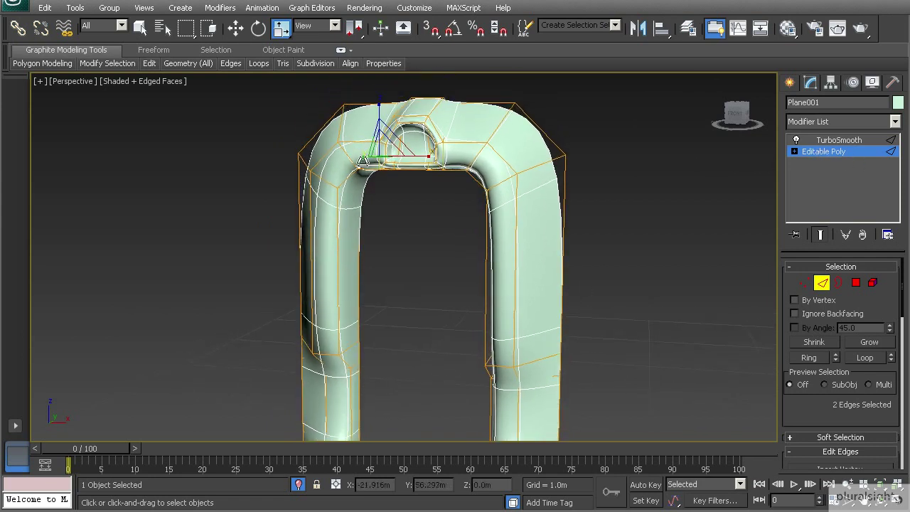
middle_click_drag(371, 158, 406, 157, "alt")
- Activate the Swift Loop tool for the frame and bring its upper front corner into close view
mouse_move(148, 66)
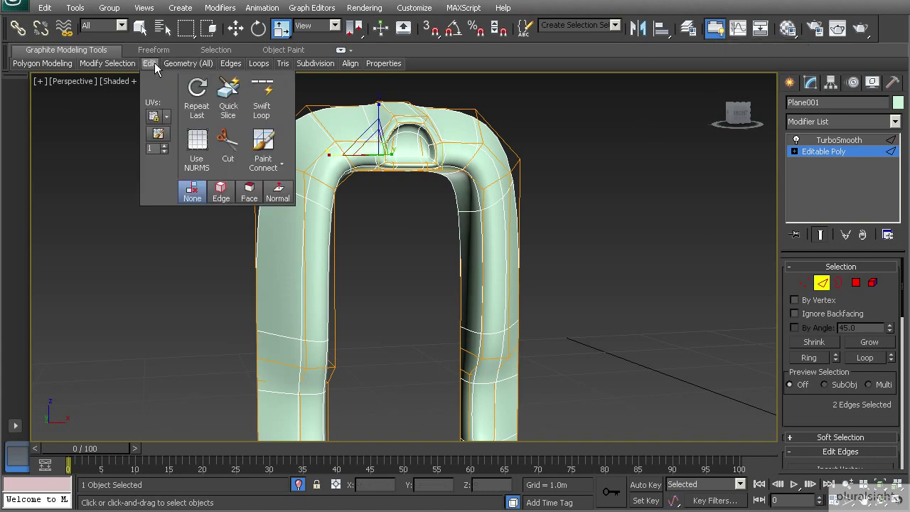
left_click(262, 99)
middle_click_drag(349, 211, 429, 219, "alt")
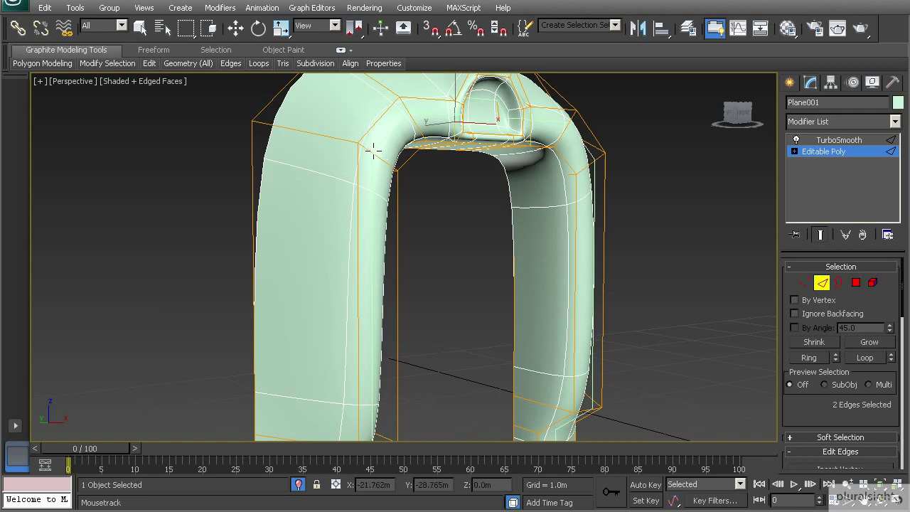
scroll(344, 151, "up", 2)
middle_click_drag(344, 151, 352, 142, "alt")
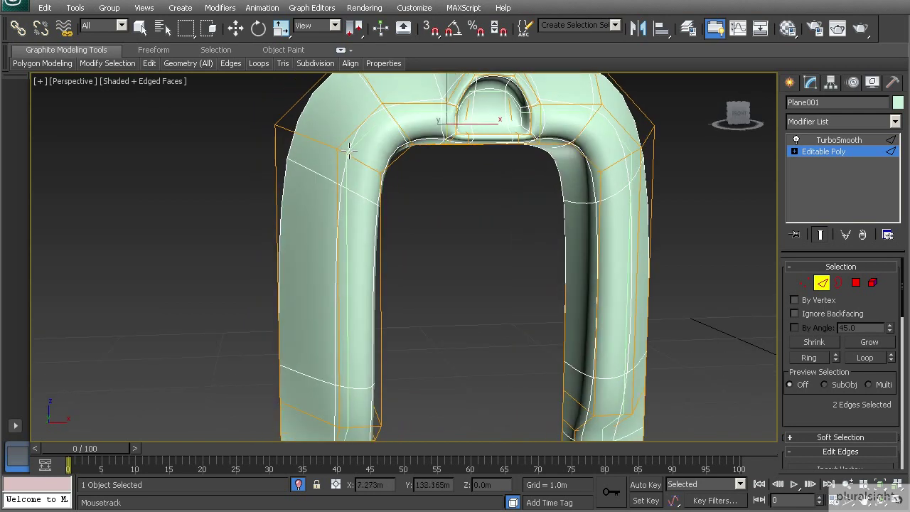
- Set the frame's object color to black and assign the gray 01 - Default material to it
left_click(900, 103)
left_click(691, 409)
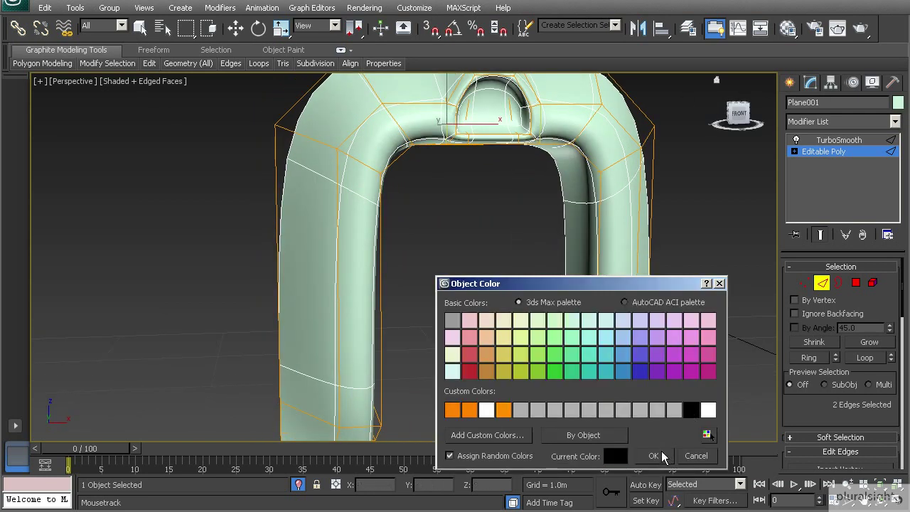
left_click(654, 456)
left_click(788, 28)
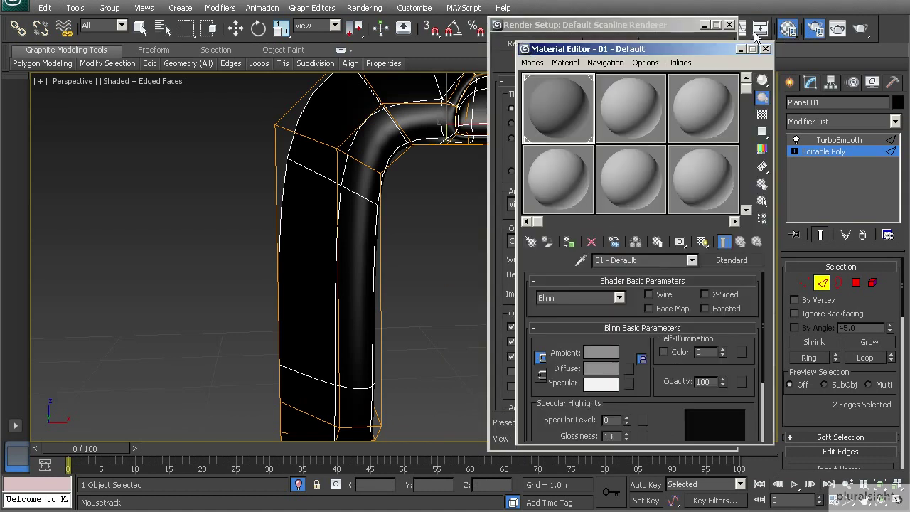
left_click(572, 241)
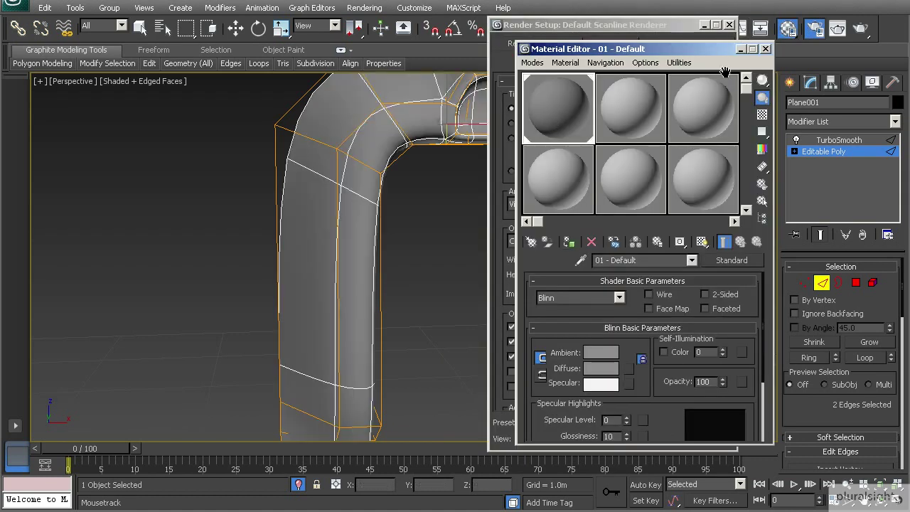
left_click(766, 49)
left_click(729, 25)
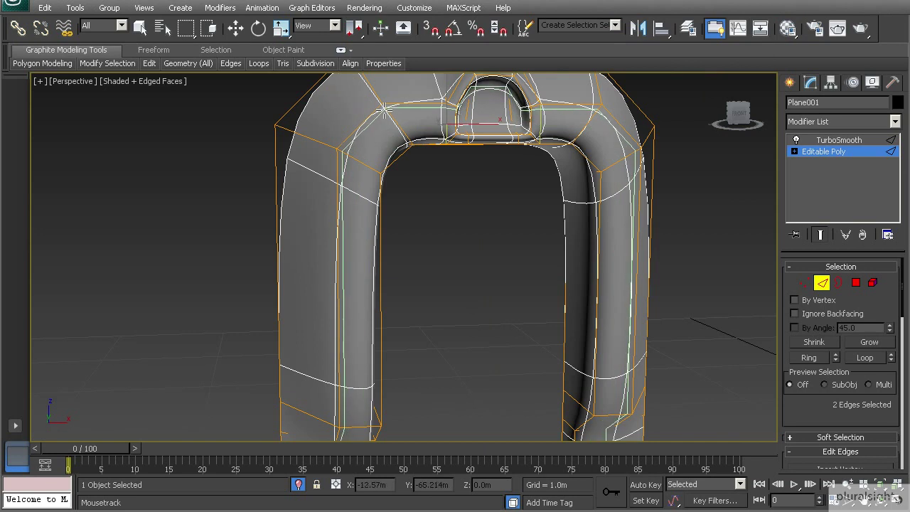
- Insert supporting edge loops with Swift Loop beside the frame's front ridge and along its outer side near the outer edge
double_click(385, 110)
middle_click_drag(384, 110, 361, 138, "alt")
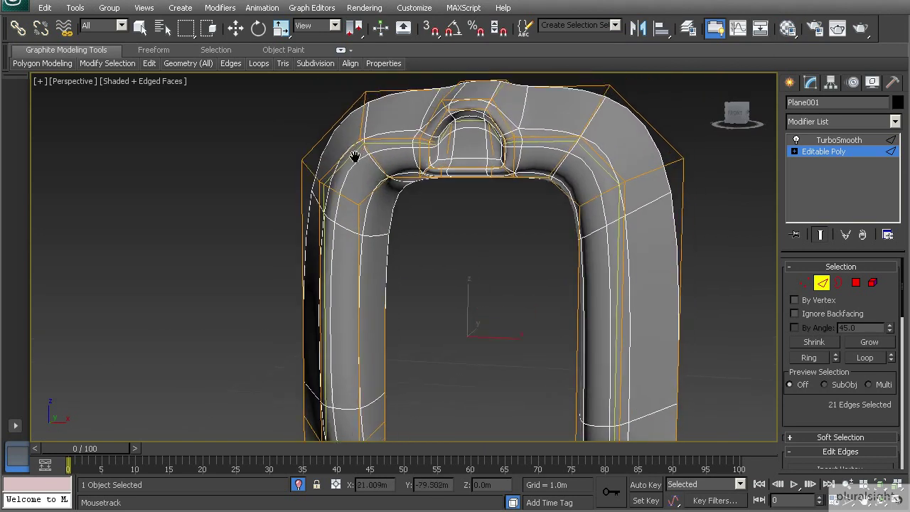
scroll(457, 109, "up", 3)
middle_click_drag(457, 107, 420, 134, "alt")
middle_click_drag(353, 163, 217, 192, "alt")
left_click(189, 152)
scroll(325, 208, "down", 2)
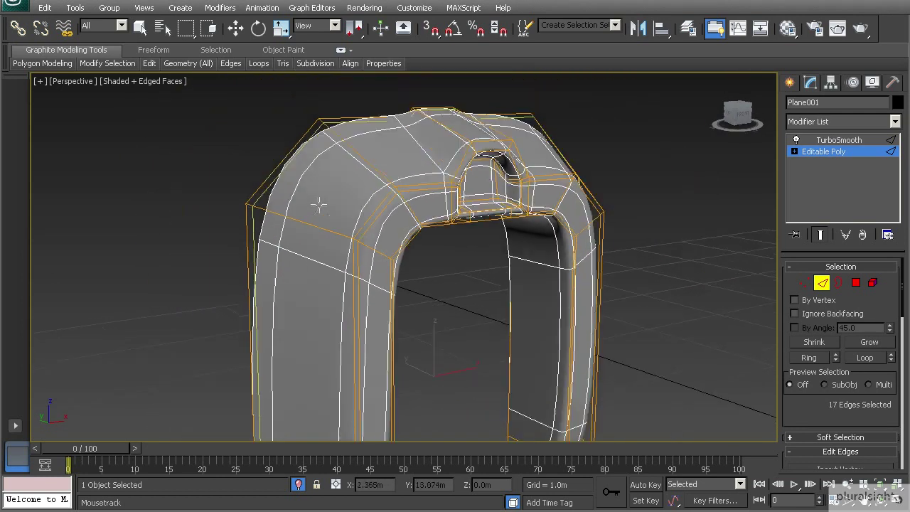
middle_click_drag(332, 211, 310, 182, "alt")
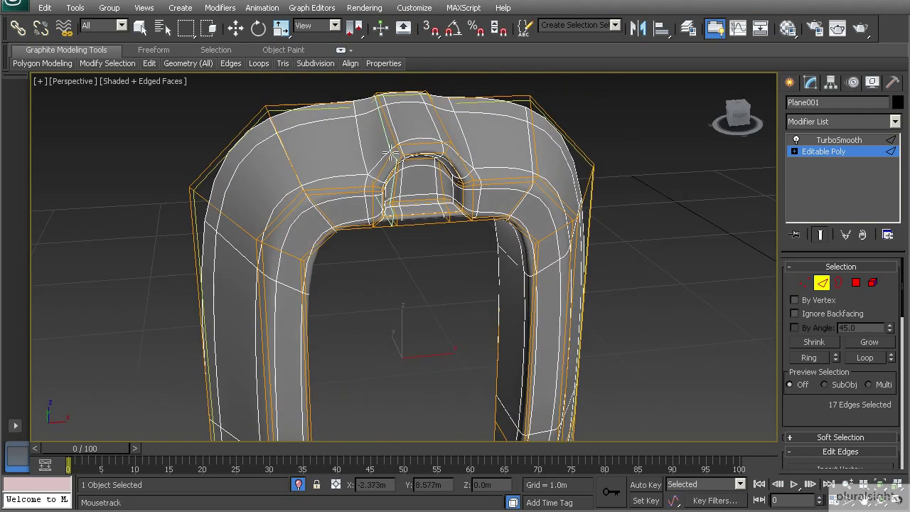
- Insert supporting edge loops with Swift Loop across the frame's arch, close beside both sides of the keystone
scroll(389, 150, "up", 3)
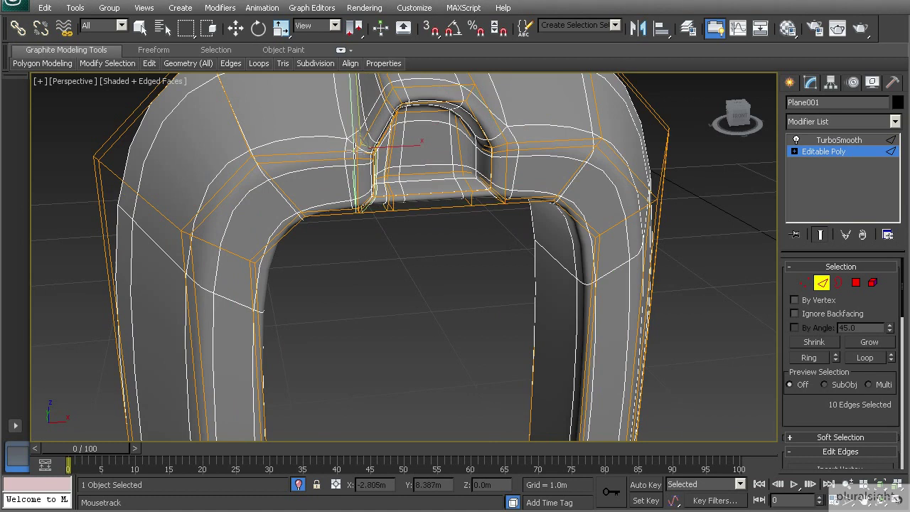
left_click(353, 152)
middle_click_drag(353, 151, 427, 160)
scroll(378, 163, "up", 3)
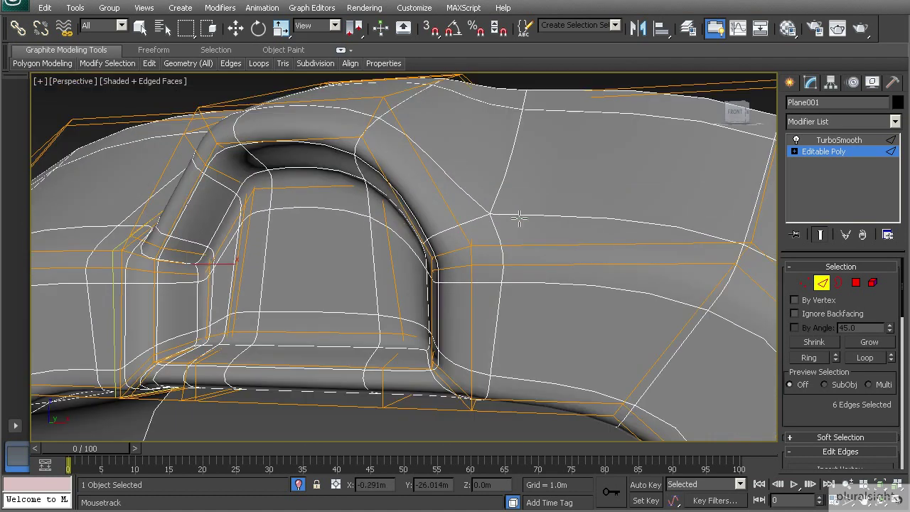
left_click_drag(423, 160, 461, 216)
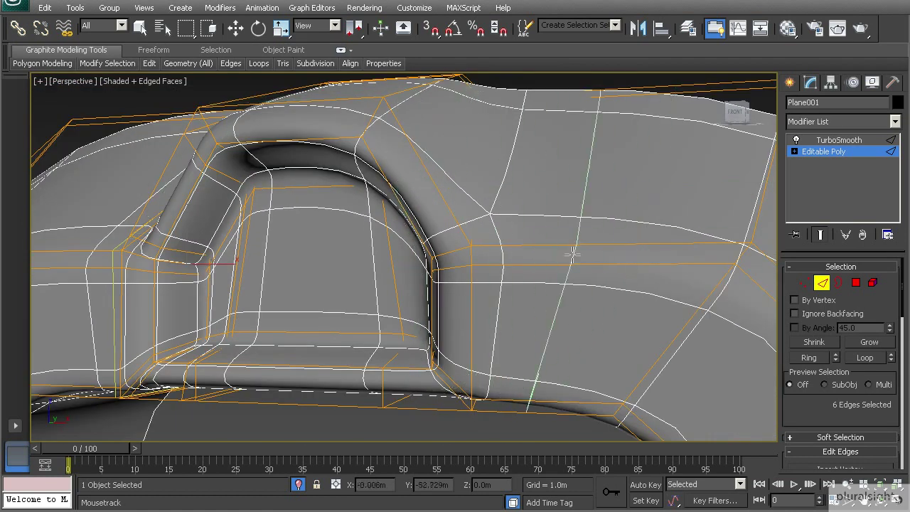
left_click_drag(488, 247, 493, 201)
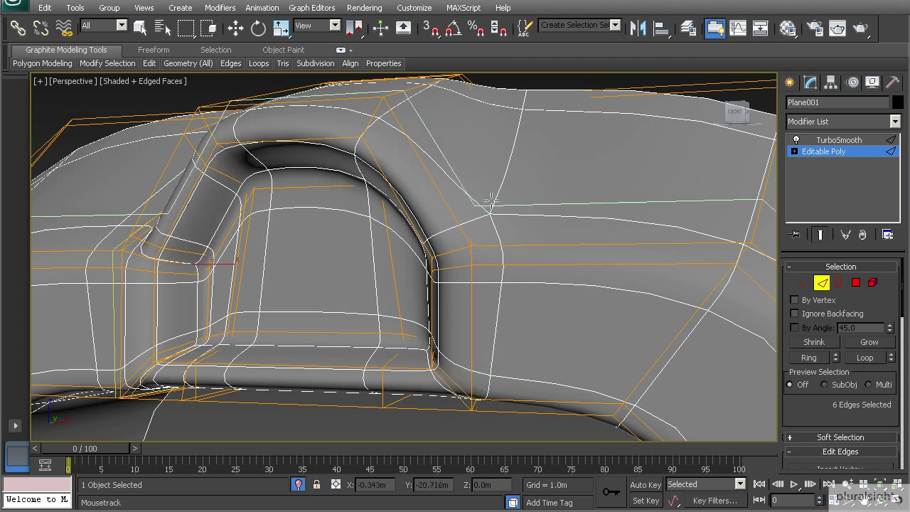
left_click(480, 250)
left_click(462, 239)
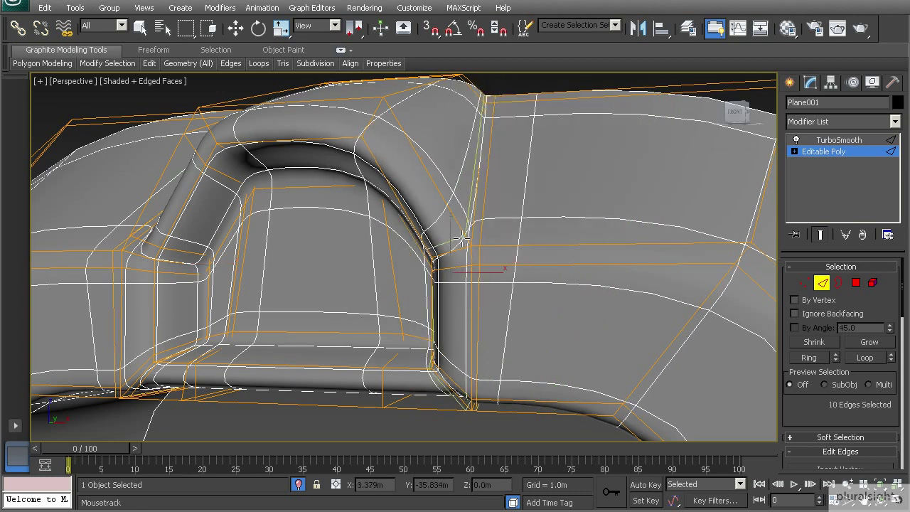
- Add supporting edge loops running through the keystone beside its recess's upper corners to sharpen the slanted edges
middle_click_drag(417, 206, 446, 211, "alt")
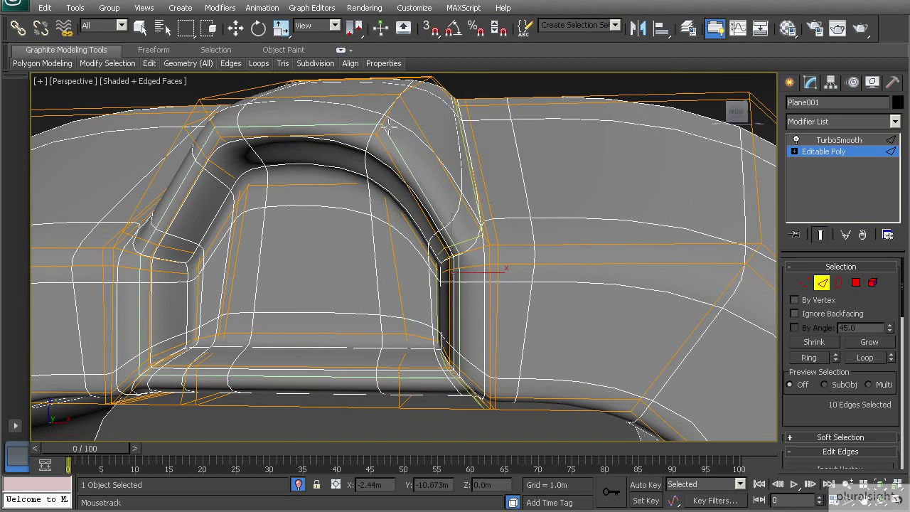
left_click(402, 112)
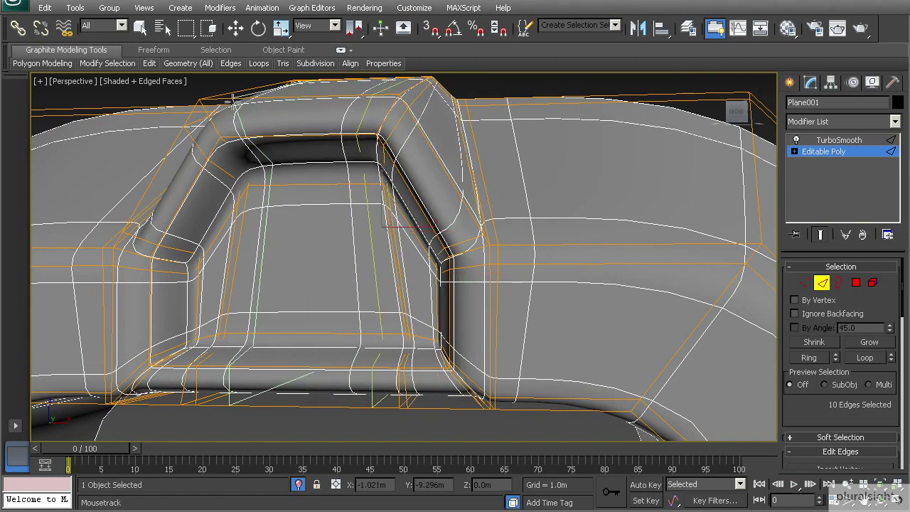
middle_click_drag(235, 103, 368, 337, "alt")
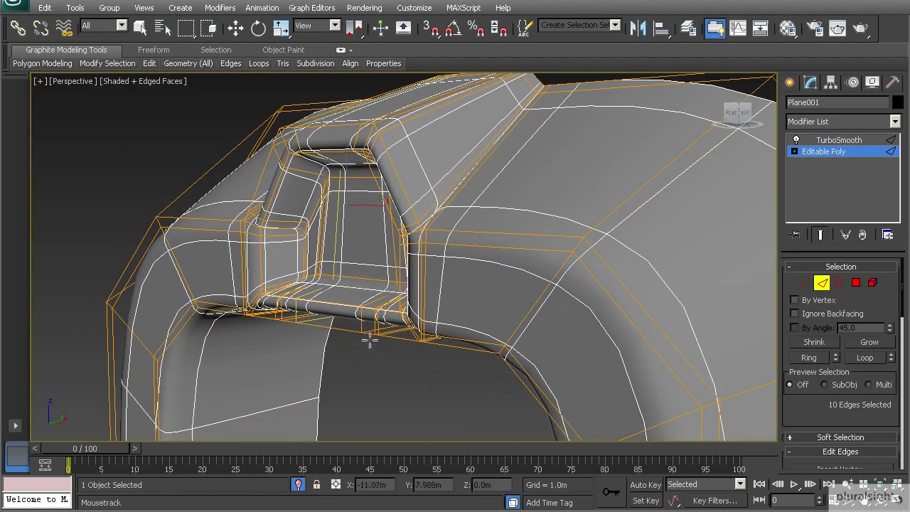
- Insert a supporting edge loop around the inside of the doorway opening, close to its front edge
left_click(502, 350)
middle_click_drag(502, 349, 530, 297, "alt")
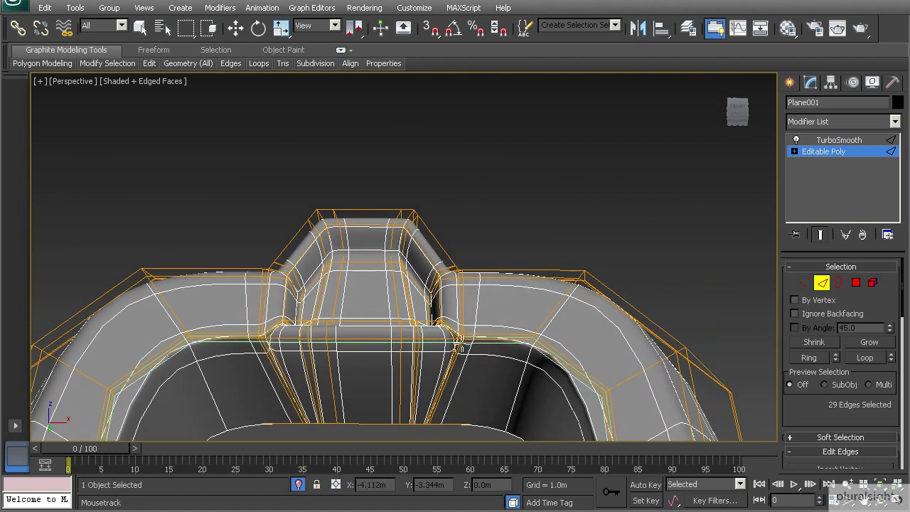
left_click(459, 344)
- Insert supporting edge loops beside the upper and lower corners of the notches in both jambs
middle_click_drag(384, 355, 425, 257)
scroll(354, 164, "down", 3)
left_click(433, 256)
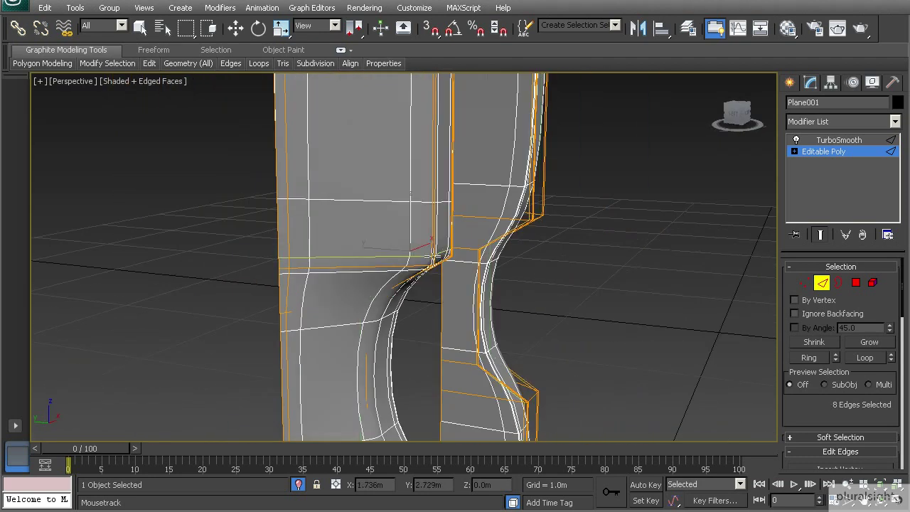
left_click(532, 217)
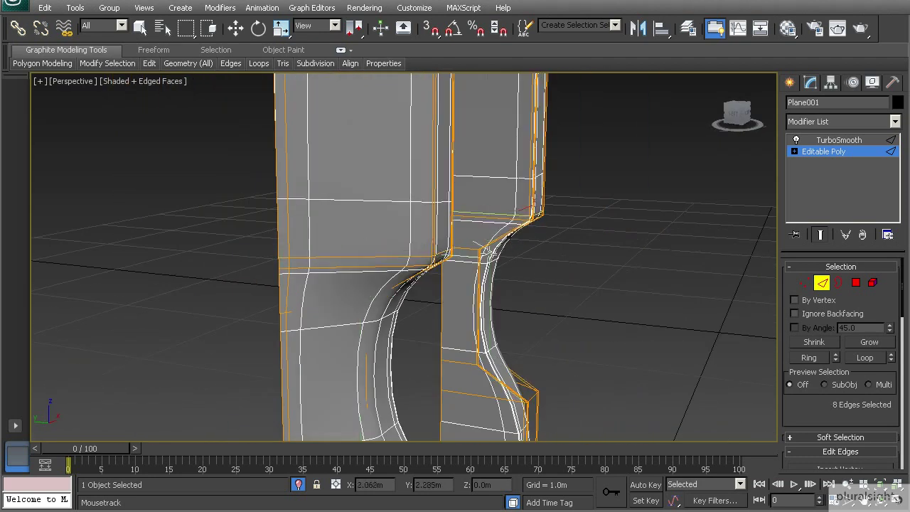
left_click_drag(478, 249, 484, 255)
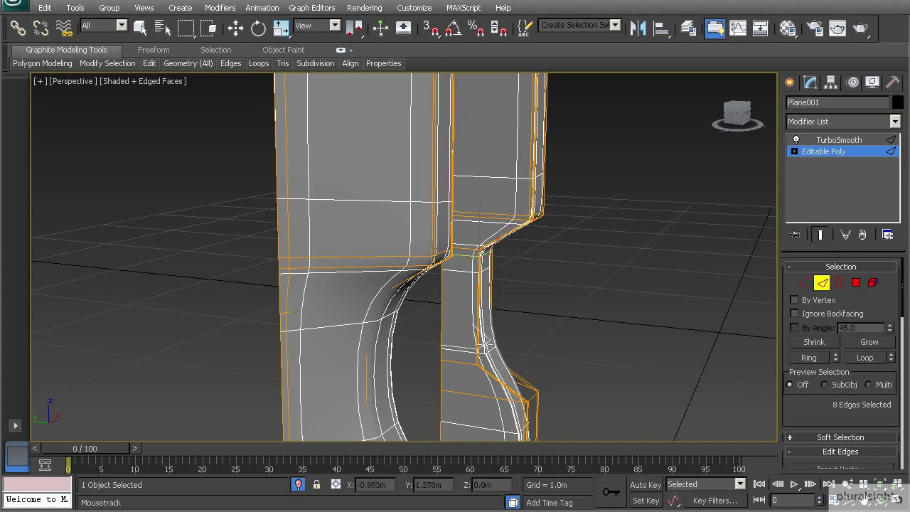
left_click(479, 357)
middle_click_drag(483, 373, 476, 293)
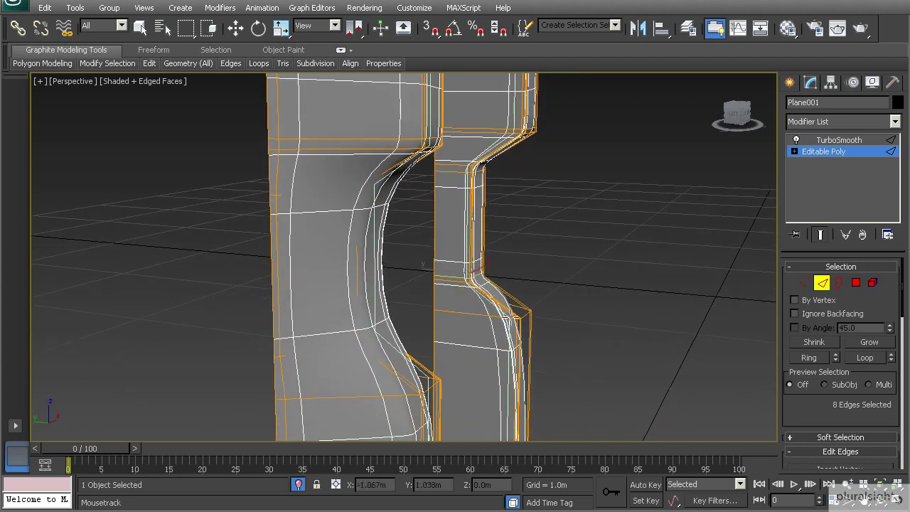
left_click(518, 324)
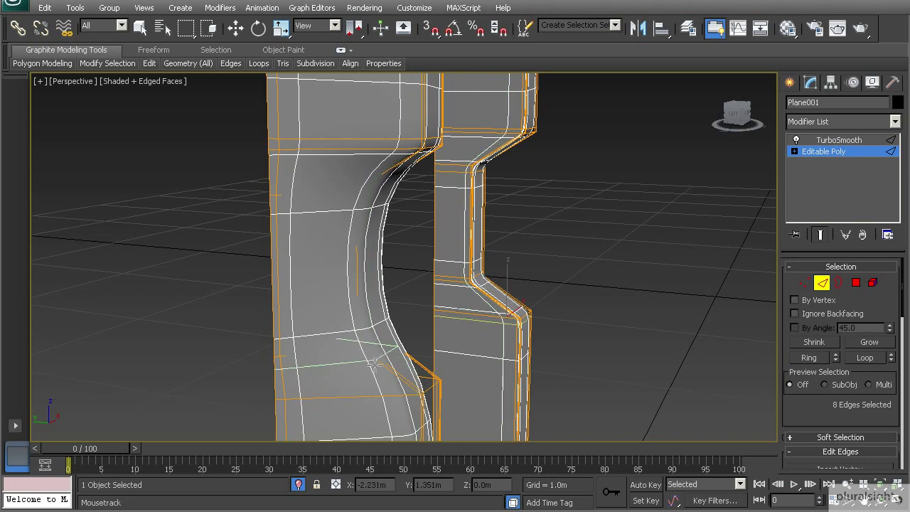
left_click_drag(420, 388, 342, 272)
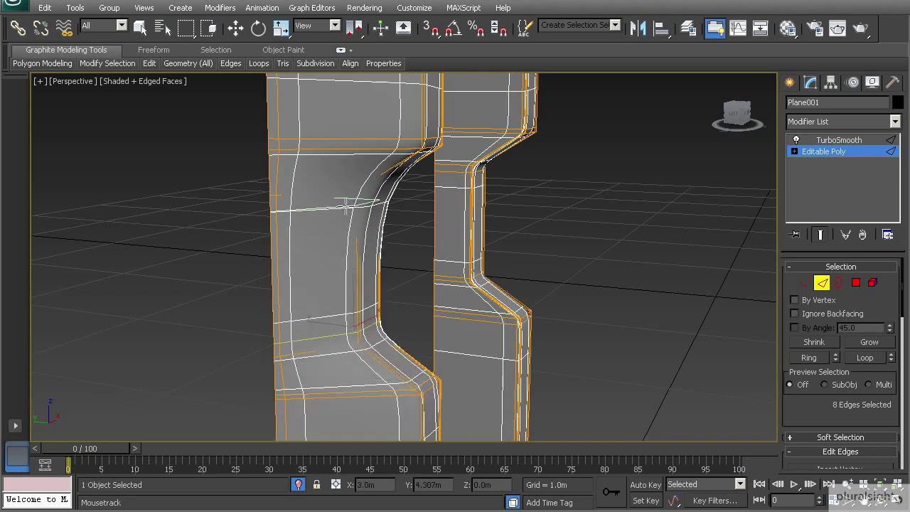
left_click_drag(353, 201, 370, 171)
middle_click_drag(394, 171, 300, 256, "alt")
middle_click_drag(392, 274, 431, 200)
scroll(443, 263, "down", 3)
middle_click_drag(443, 263, 428, 287, "alt")
middle_click_drag(412, 199, 295, 223, "alt")
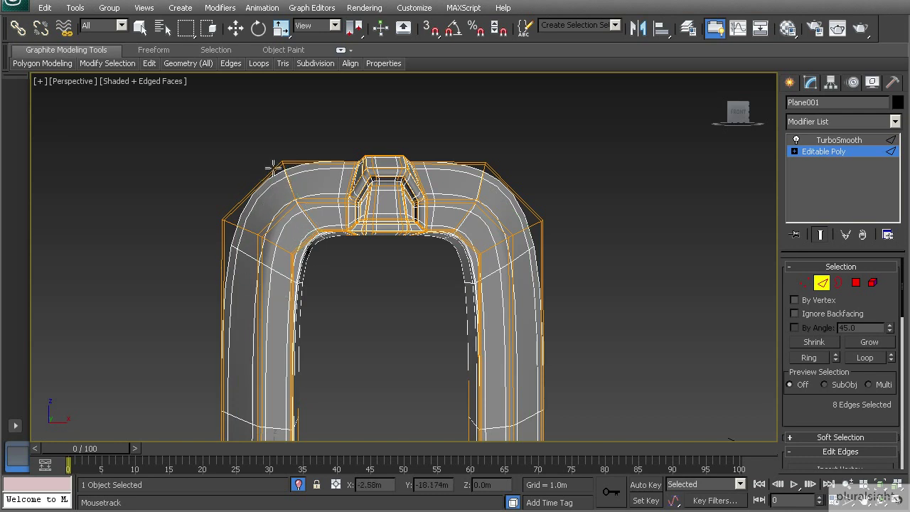
middle_click_drag(239, 223, 286, 228)
scroll(287, 228, "up", 3)
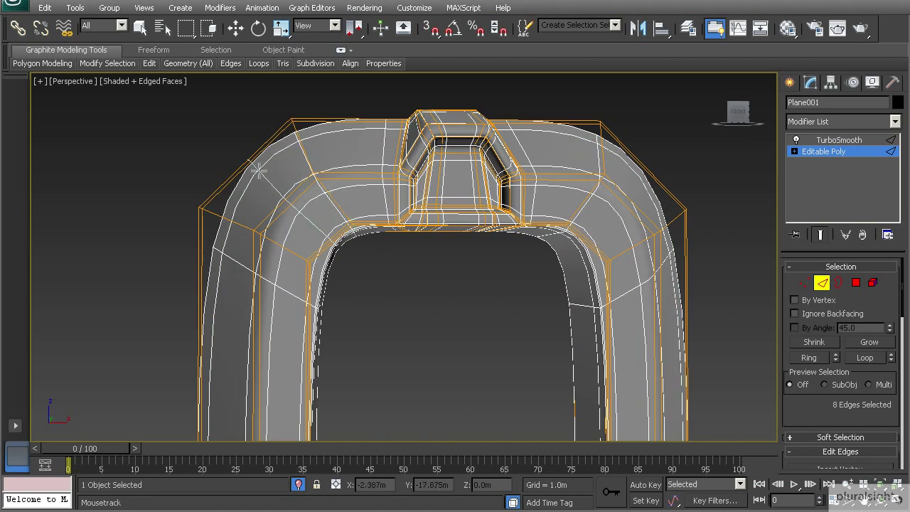
middle_click_drag(278, 190, 363, 233)
scroll(341, 232, "up", 5)
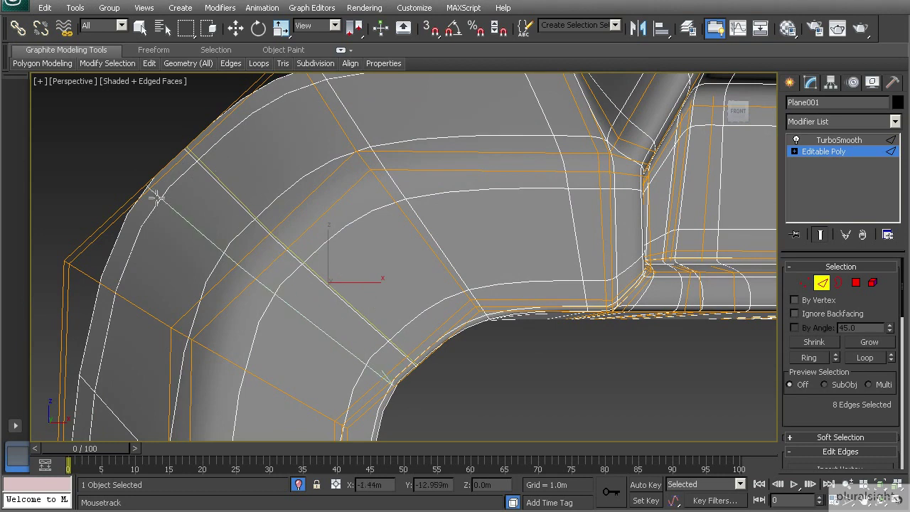
middle_click_drag(180, 224, 263, 221)
key("ctrl+z")
scroll(262, 221, "down", 3)
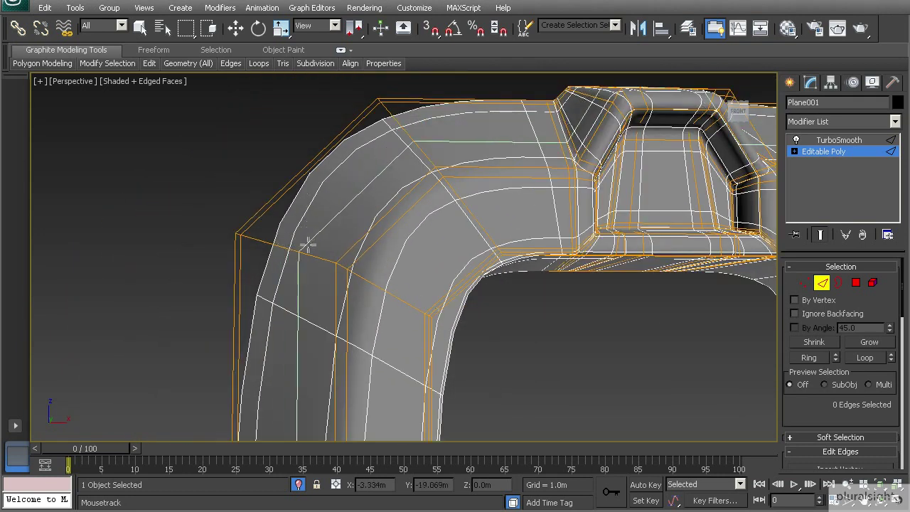
- Try sharpening the arch's left chamfered corner with supporting edge loops on either side of its lower bend
left_click(362, 249)
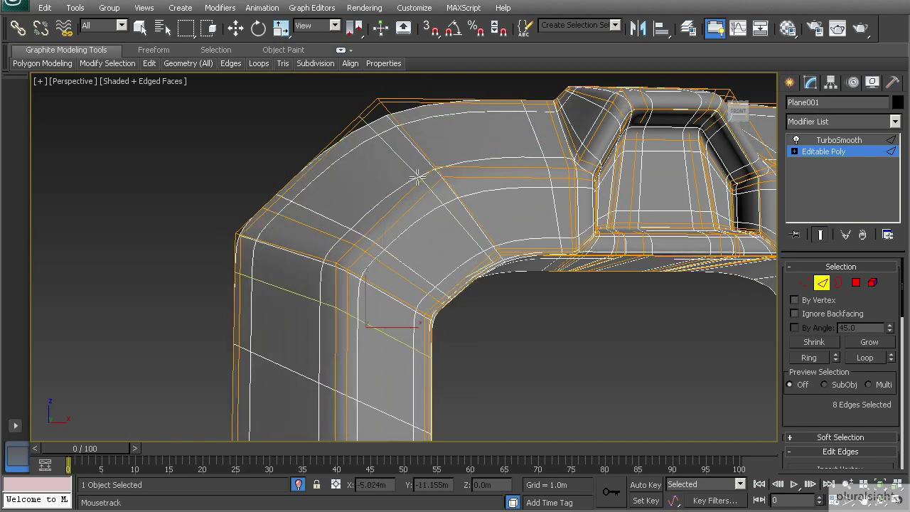
left_click(824, 285)
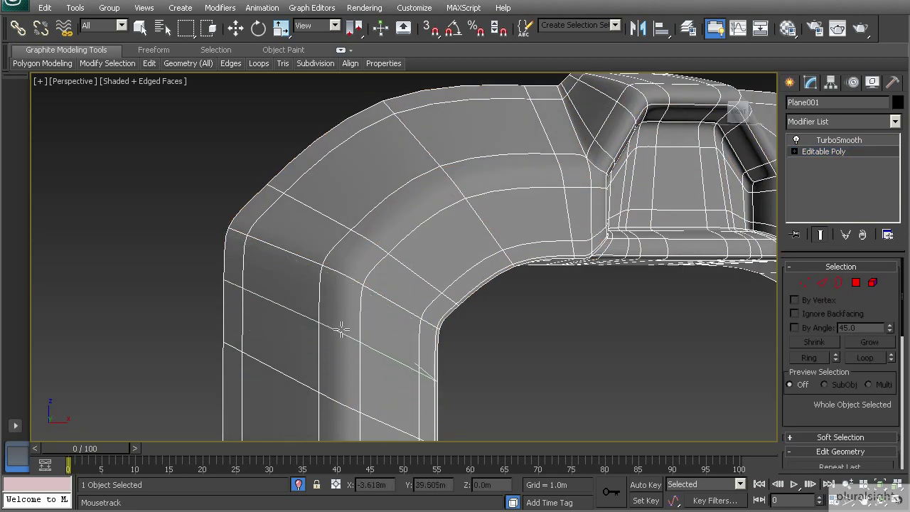
left_click(372, 286, "ctrl+shift")
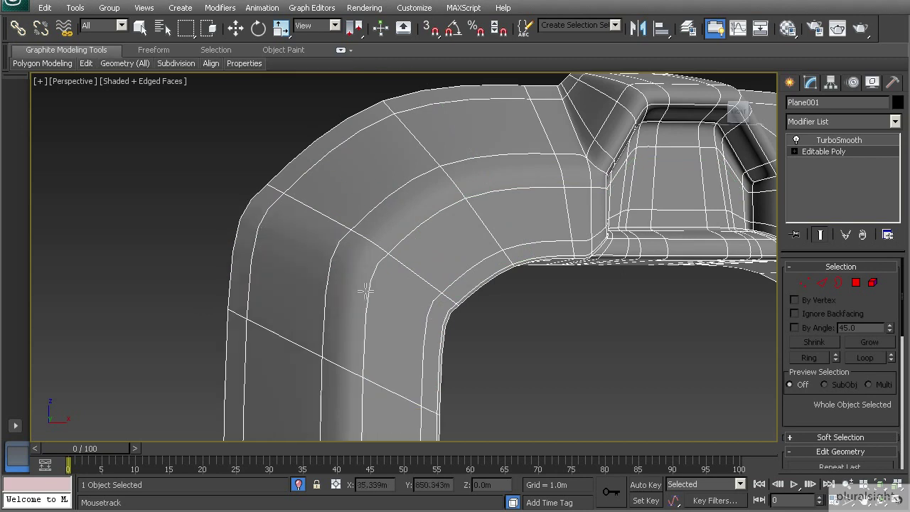
left_click(376, 271, "ctrl+shift")
- Insert an edge loop with Swift Loop across the middle of the arch's left chamfered corner
left_click(822, 284)
middle_click_drag(433, 278, 382, 247, "alt")
left_click(363, 220)
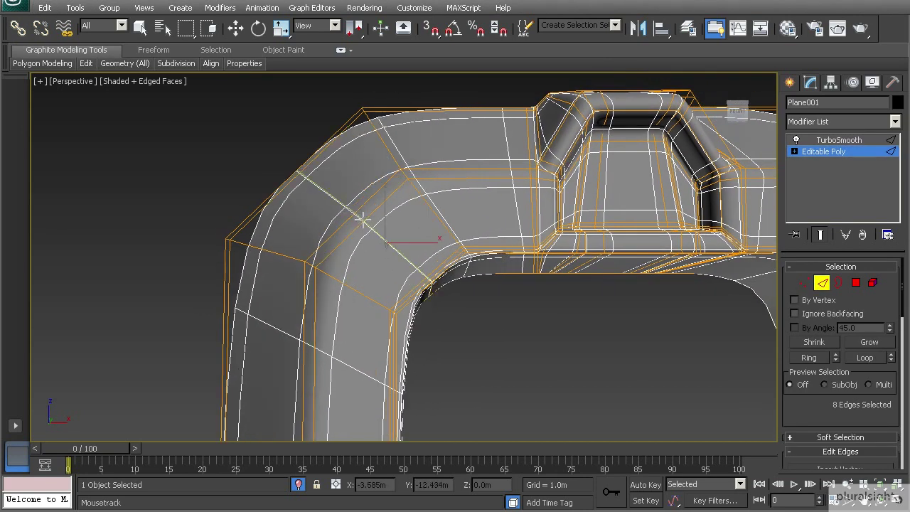
middle_click_drag(346, 209, 337, 213, "alt")
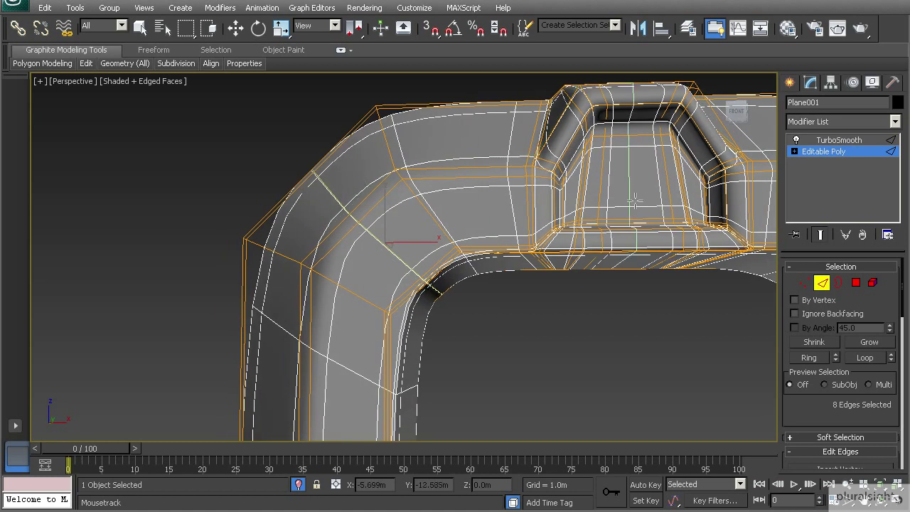
middle_click_drag(579, 210, 522, 239, "alt")
- Convert the new loop to a vertex selection and move its outer, middle and inner vertices outward in the Front view to round the corner
left_click(805, 283, "ctrl")
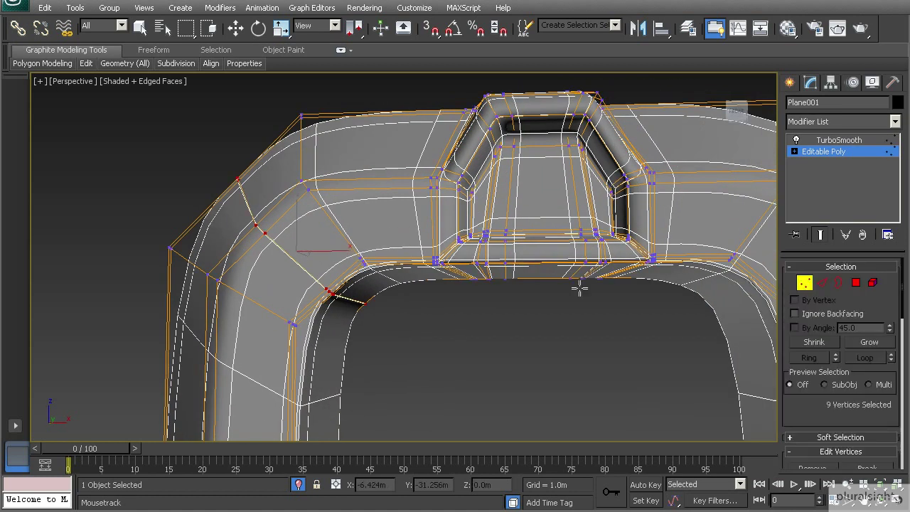
key("f")
middle_click_drag(167, 158, 260, 208)
key("w")
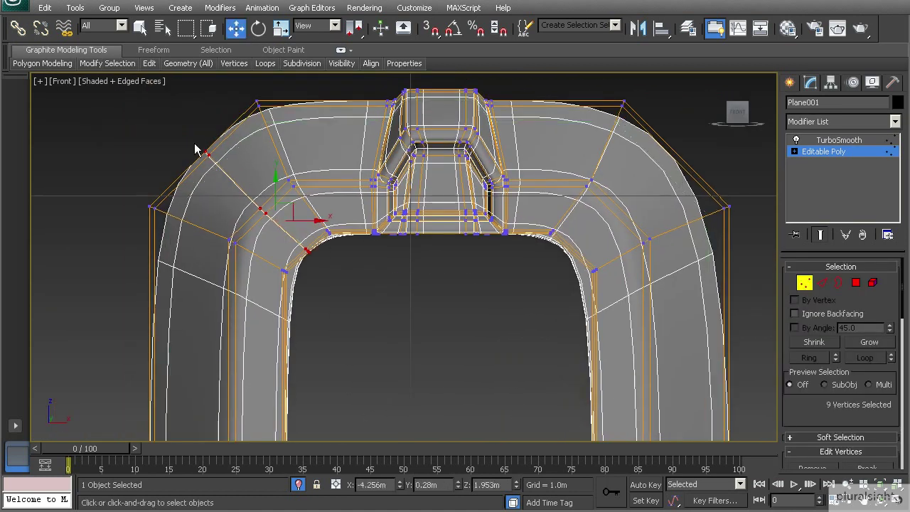
left_click_drag(218, 138, 212, 127)
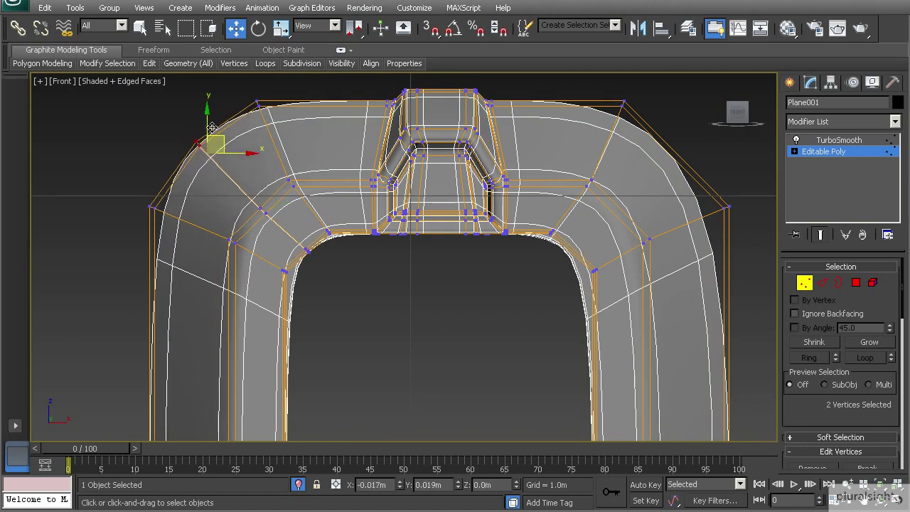
left_click(263, 210)
left_click_drag(275, 194, 268, 185)
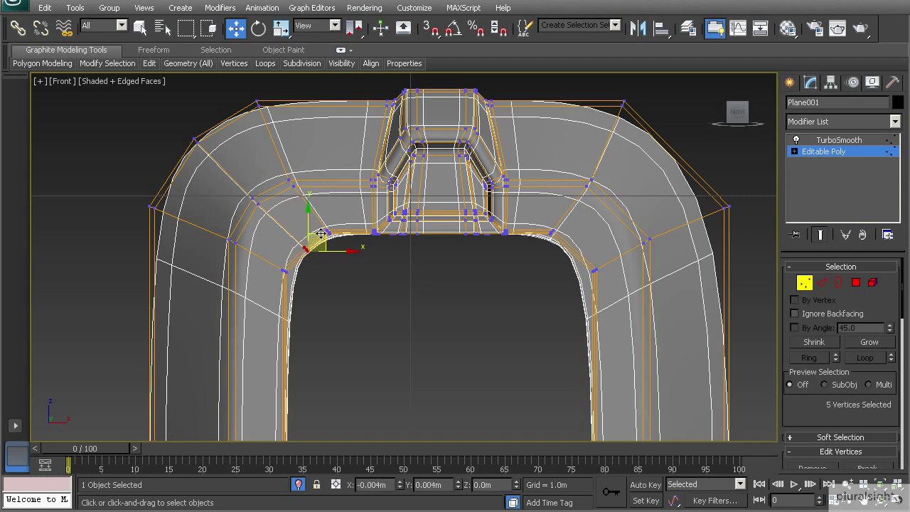
left_click_drag(323, 236, 315, 227)
- Insert an edge loop with Swift Loop across the left jamb, a short distance below the arch's rounded corner
middle_click_drag(191, 220, 228, 204)
scroll(246, 213, "up", 2)
scroll(228, 204, "down", 2)
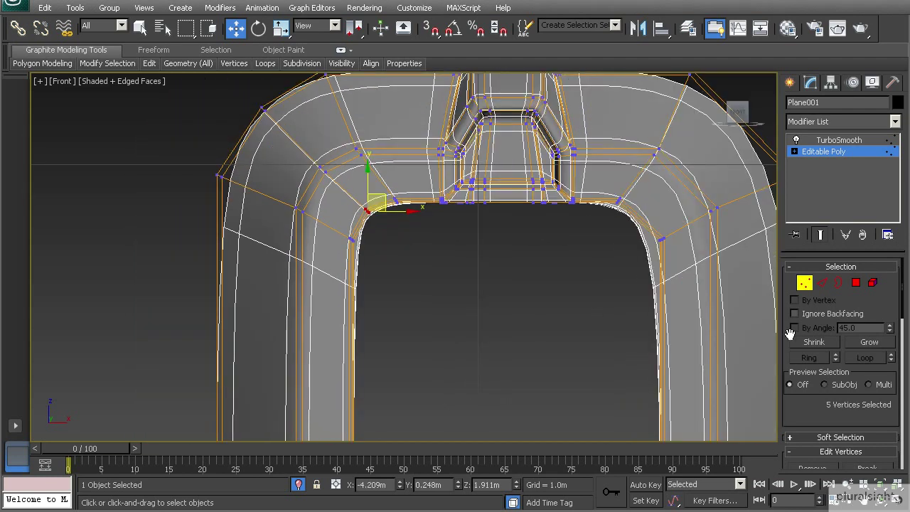
left_click(823, 283)
scroll(842, 402, "down", 5)
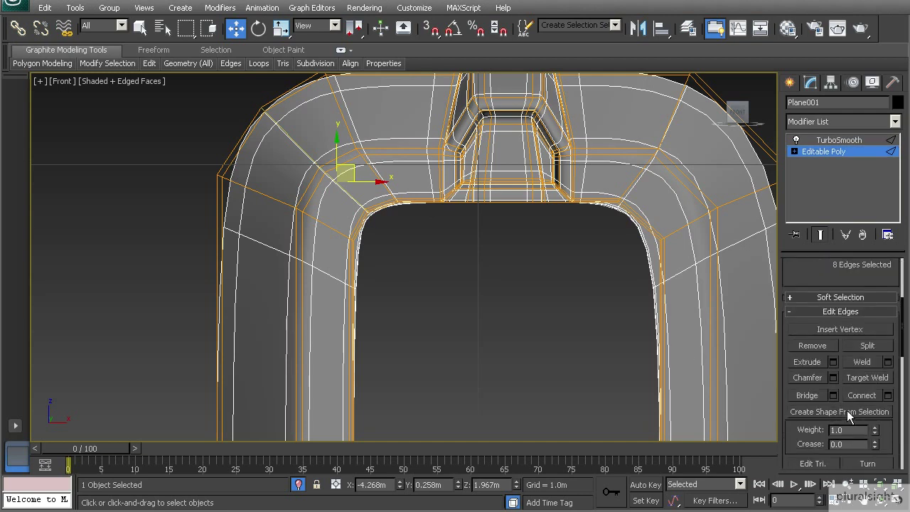
mouse_move(150, 67)
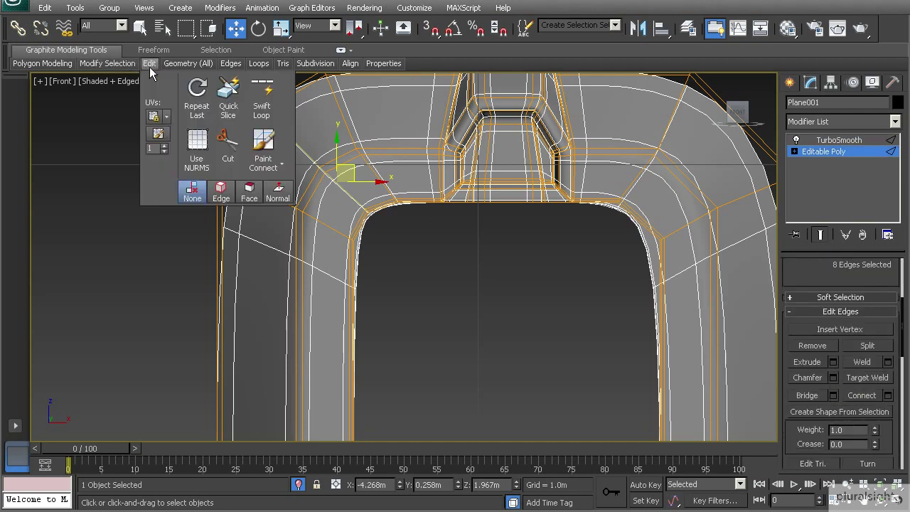
left_click(262, 100)
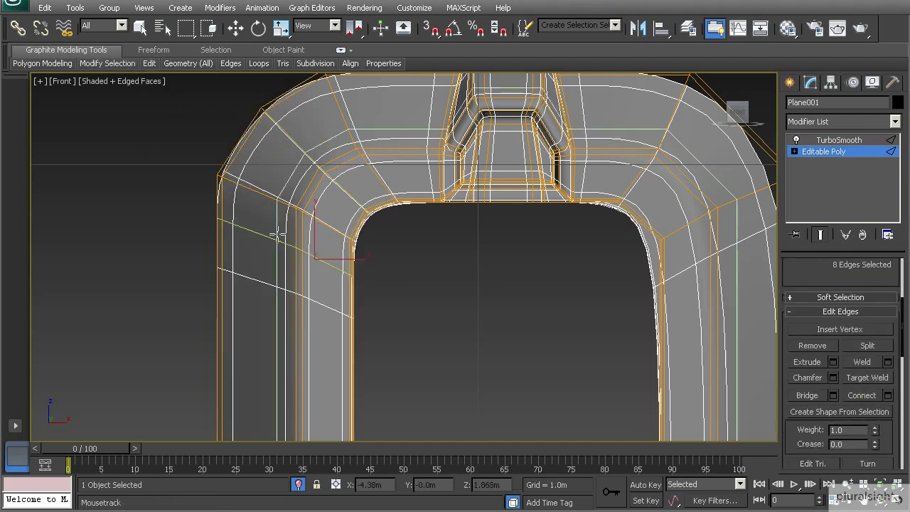
left_click(320, 276)
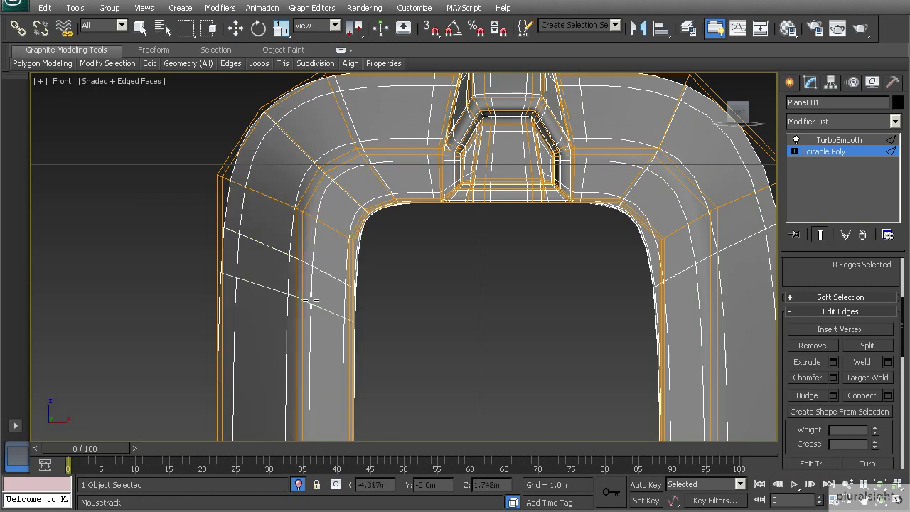
middle_click_drag(300, 283, 304, 252)
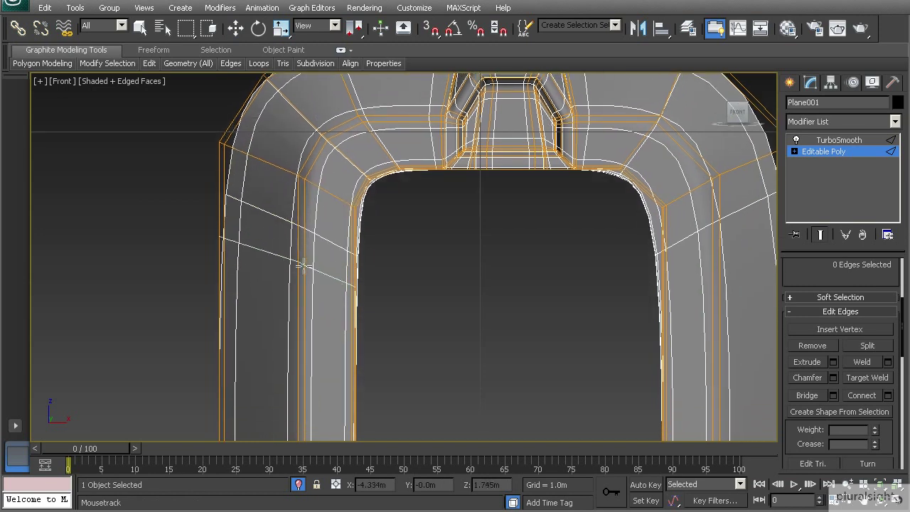
left_click(304, 262)
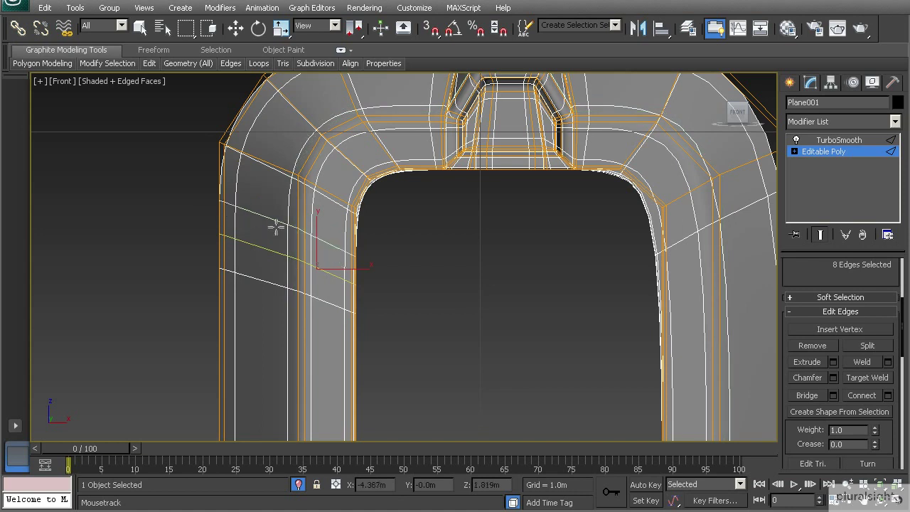
- Insert Swift Loop edge loops across the right jamb just below the arch and across the middle of the arch's right chamfered corner
middle_click_drag(520, 193, 367, 226)
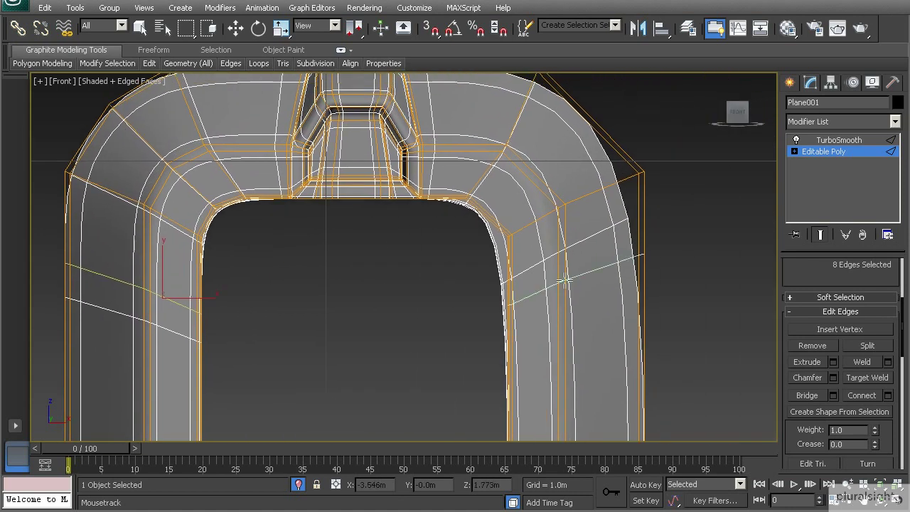
left_click(572, 313)
middle_click_drag(536, 205, 547, 256)
left_click(541, 229)
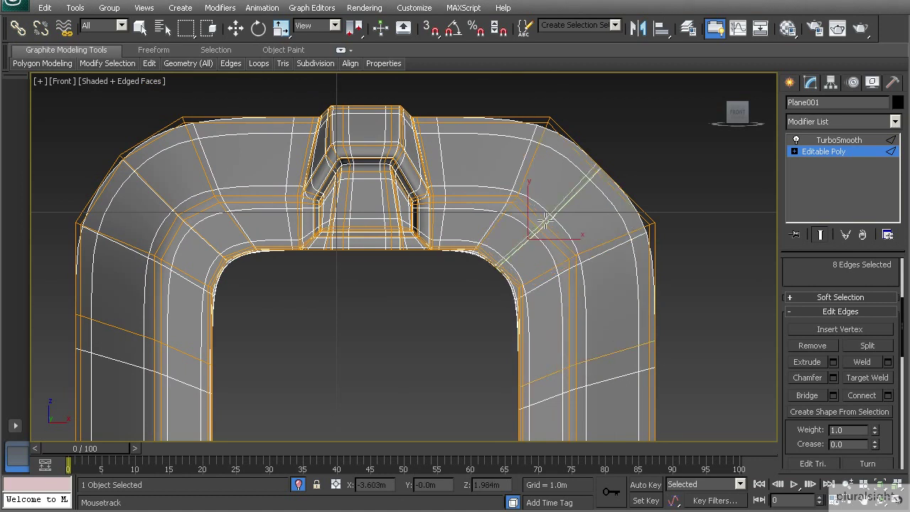
right_click(568, 178)
- Move the new loop's outer, middle and inner vertices outward in the Front view to round the arch's right corner, and deselect the frame
key("1")
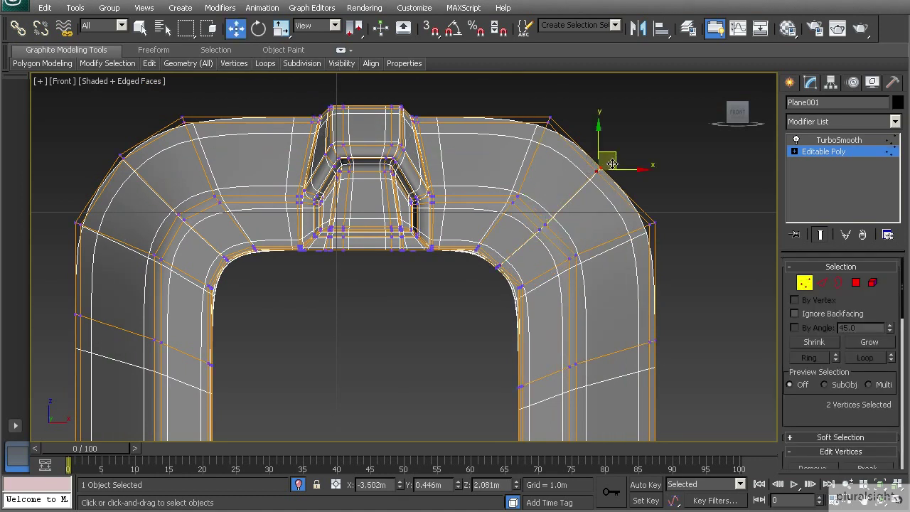
left_click_drag(608, 158, 620, 145)
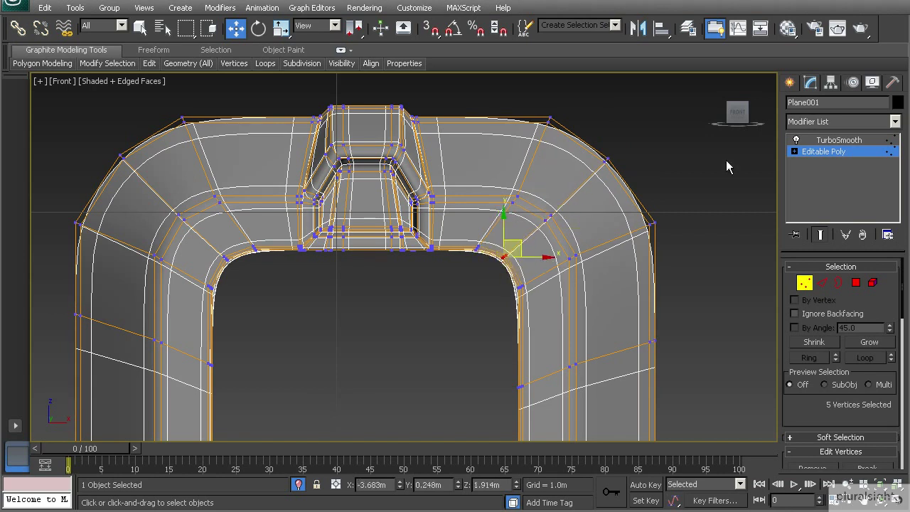
left_click(811, 153)
left_click(676, 175)
scroll(398, 214, "down", 3)
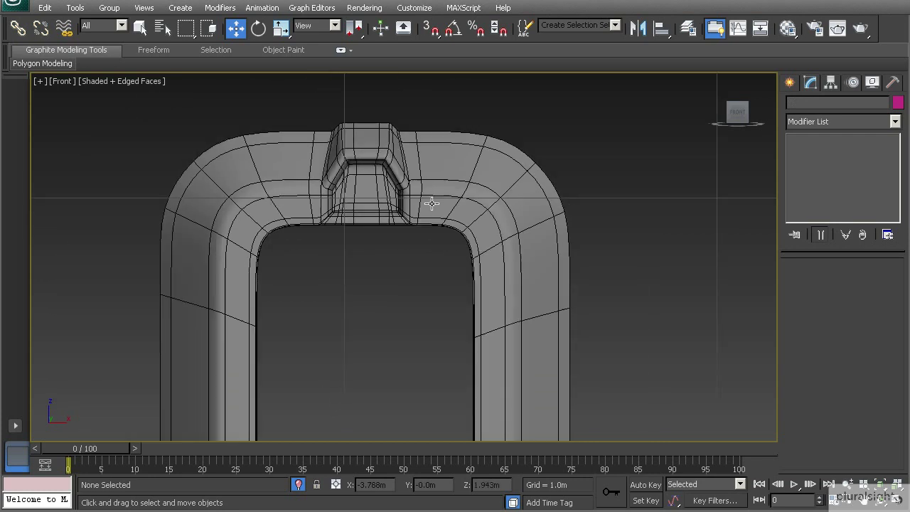
scroll(375, 225, "down", 2)
- Reselect the frame and select the outer-side vertices along the notched sections of both jambs at the Editable Poly's Vertex level
key("p")
middle_click_drag(369, 226, 446, 256, "alt")
left_click(445, 257)
left_click(839, 152)
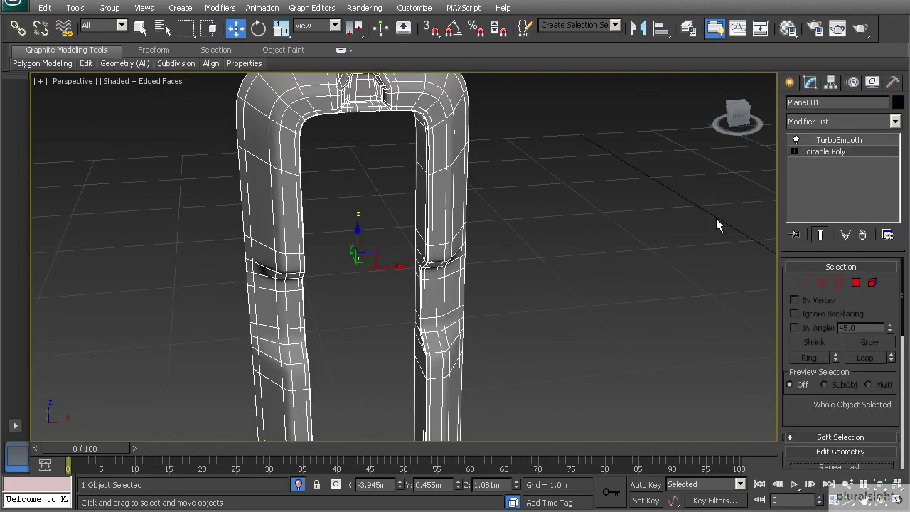
left_click(805, 283)
middle_click_drag(325, 285, 318, 224, "alt")
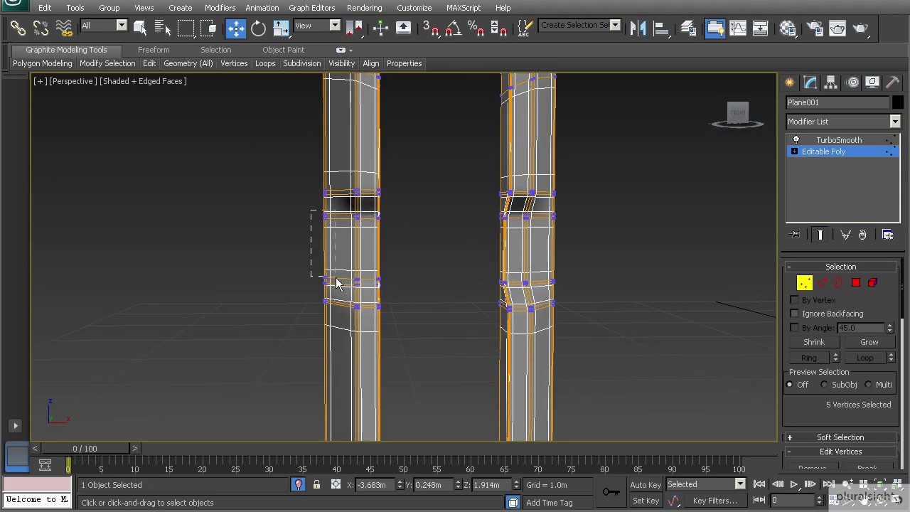
scroll(557, 245, "up", 5)
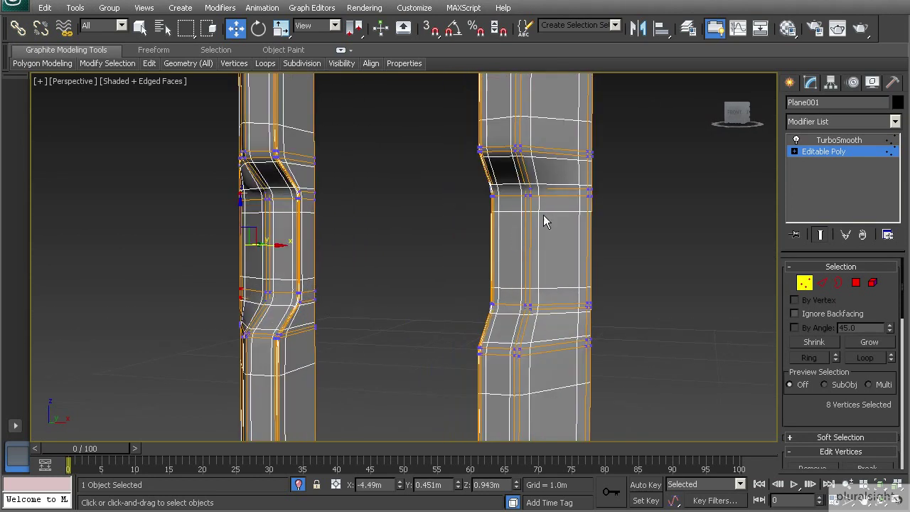
middle_click_drag(453, 287, 405, 265, "alt")
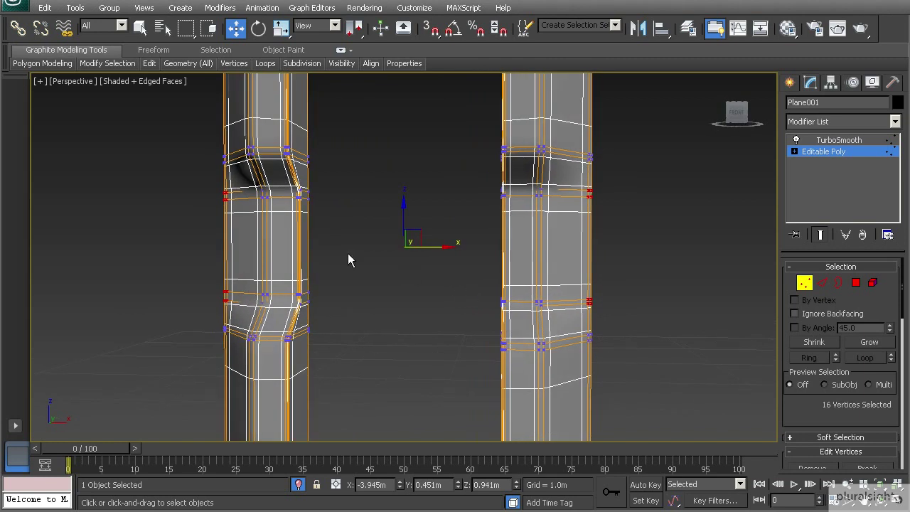
- Scale the selected vertices inward along X in the Front view to notch the jambs' outer sides, and inspect the smoothed result in Perspective
key("f")
middle_click_drag(344, 260, 362, 128)
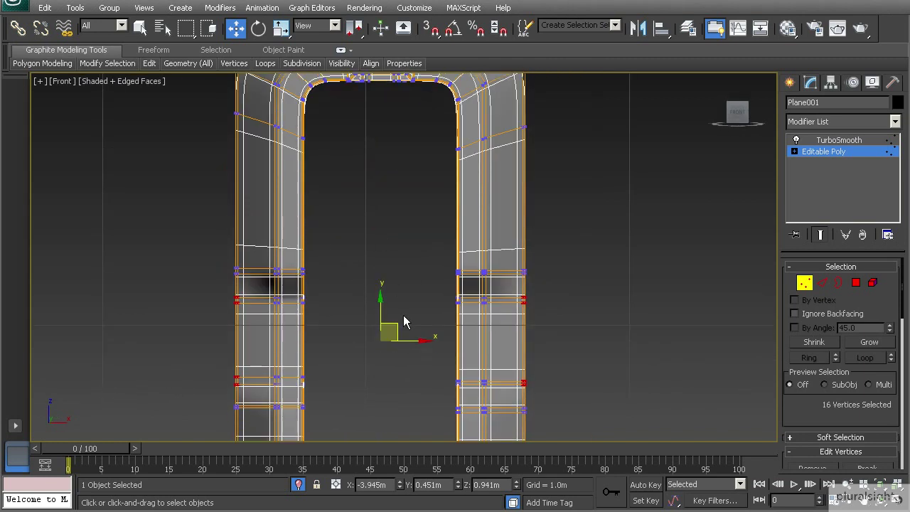
key("r")
left_click_drag(429, 344, 423, 342)
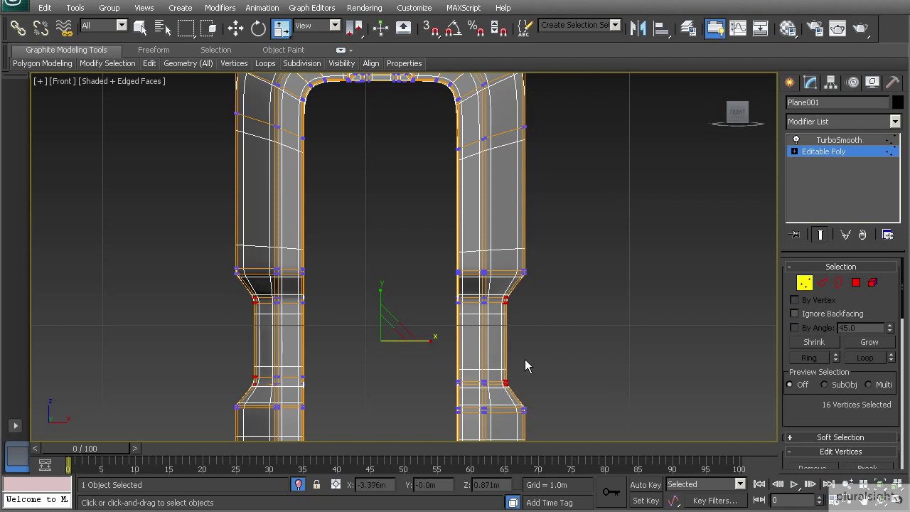
key("p")
middle_click_drag(408, 332, 374, 297, "alt")
left_click(804, 283)
left_click(606, 278)
scroll(483, 302, "down", 2)
scroll(382, 300, "up", 4)
middle_click_drag(409, 298, 429, 305, "alt")
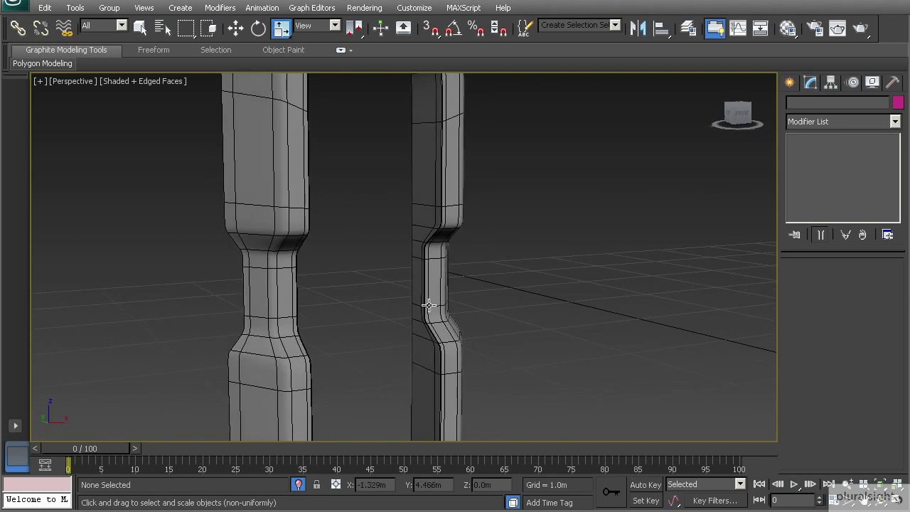